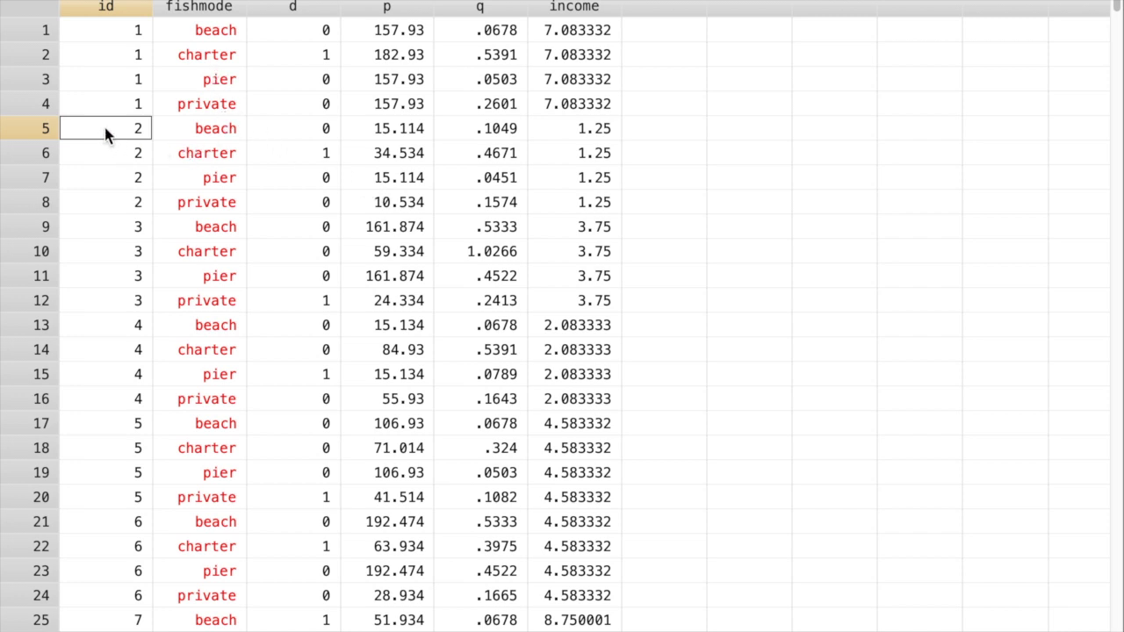
Examine the fishmode, income and p values across the four fishing-mode rows of id 2.
left_click(221, 156)
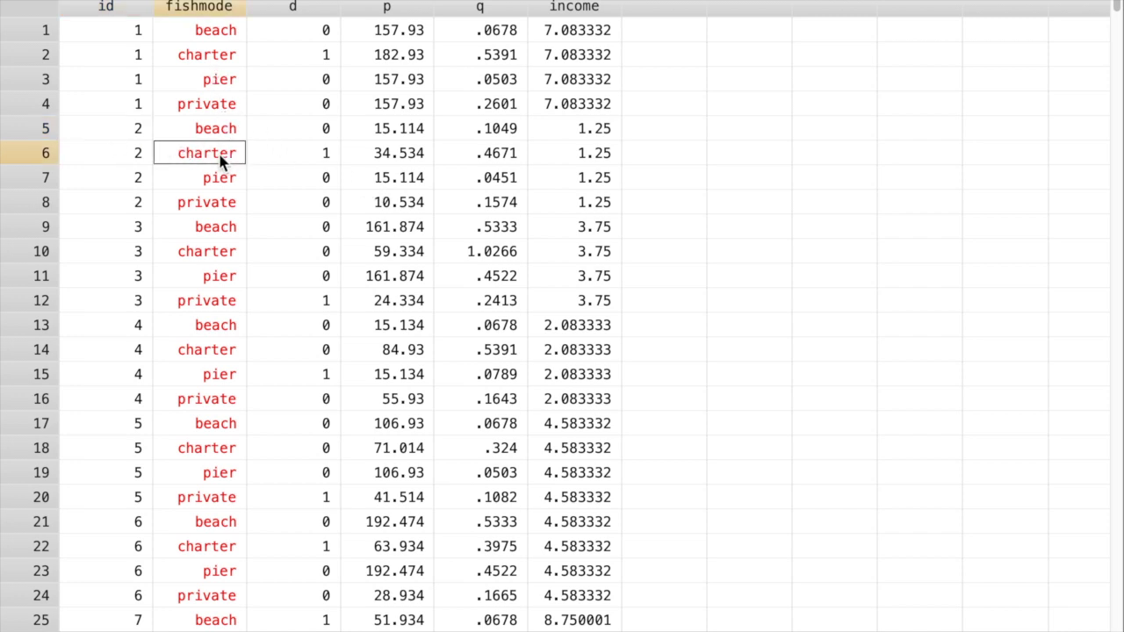
left_click(595, 137)
left_click(596, 158)
left_click(597, 183)
left_click(596, 205)
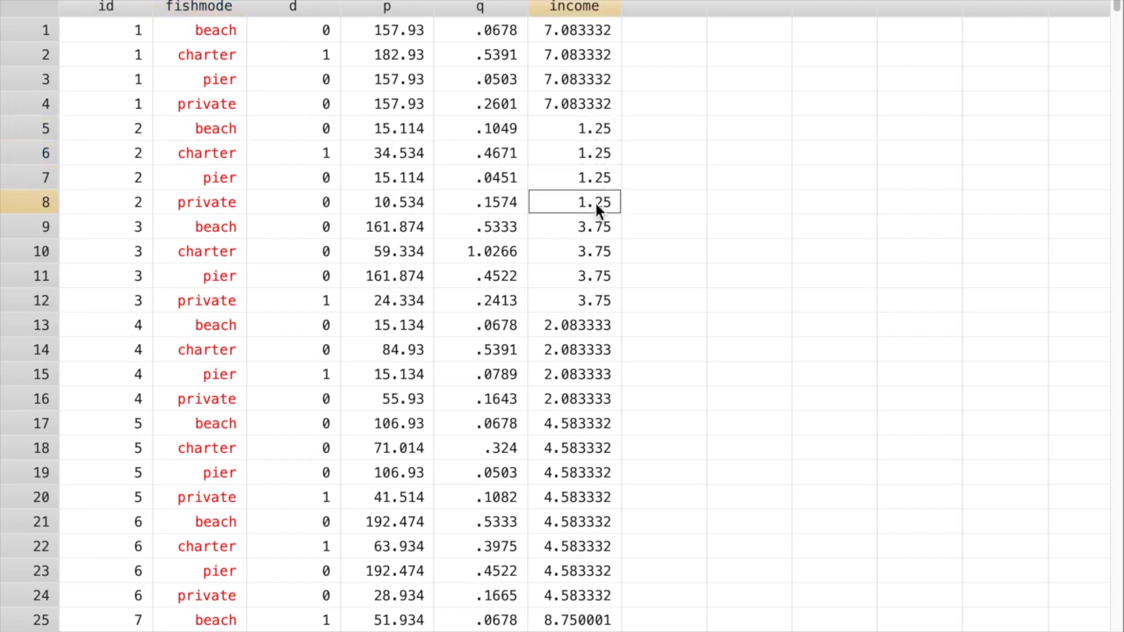
left_click(399, 131)
left_click(402, 155)
left_click(400, 180)
left_click(402, 203)
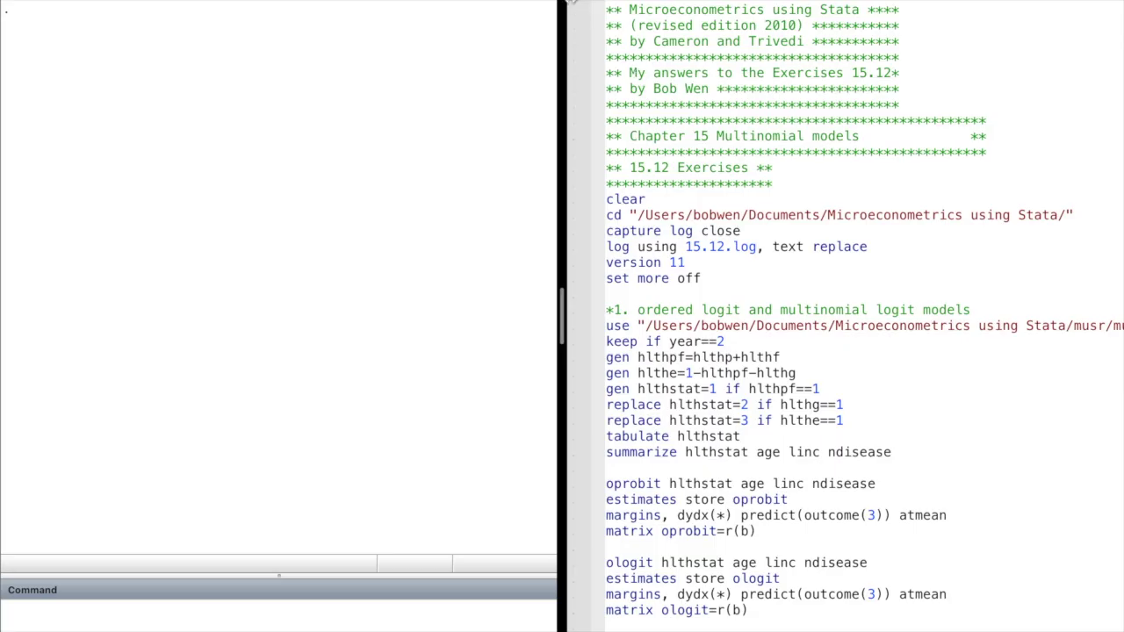
Run the do-file's header and setup commands from clear through set more off, opening the text log 15.12.log.
left_click_drag(573, 7, 574, 184)
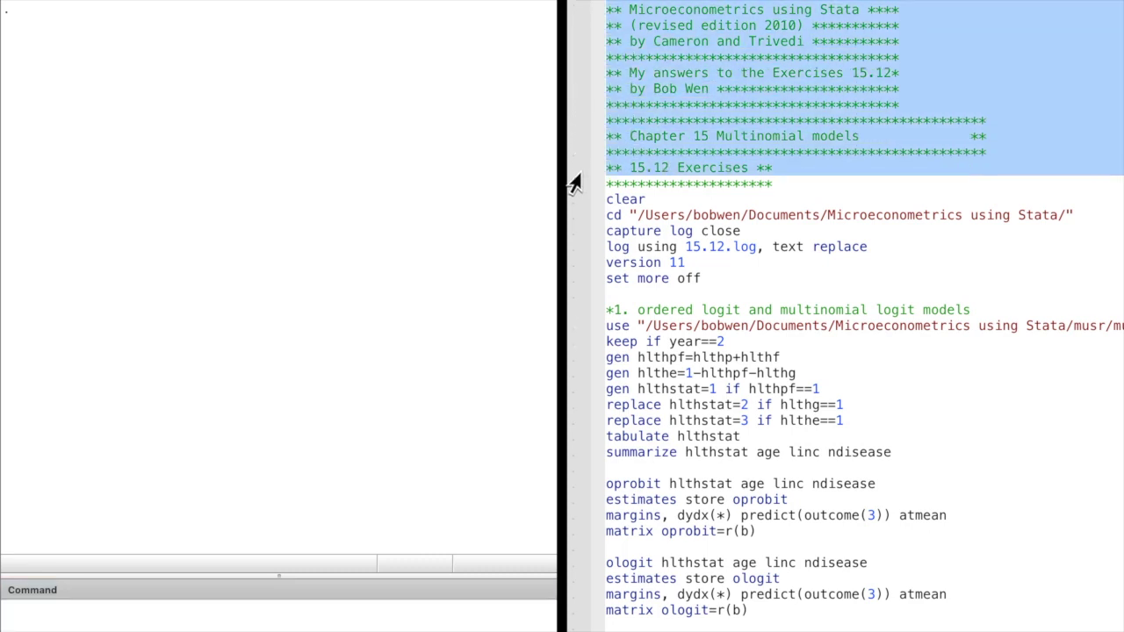
left_click_drag(571, 185, 560, 287)
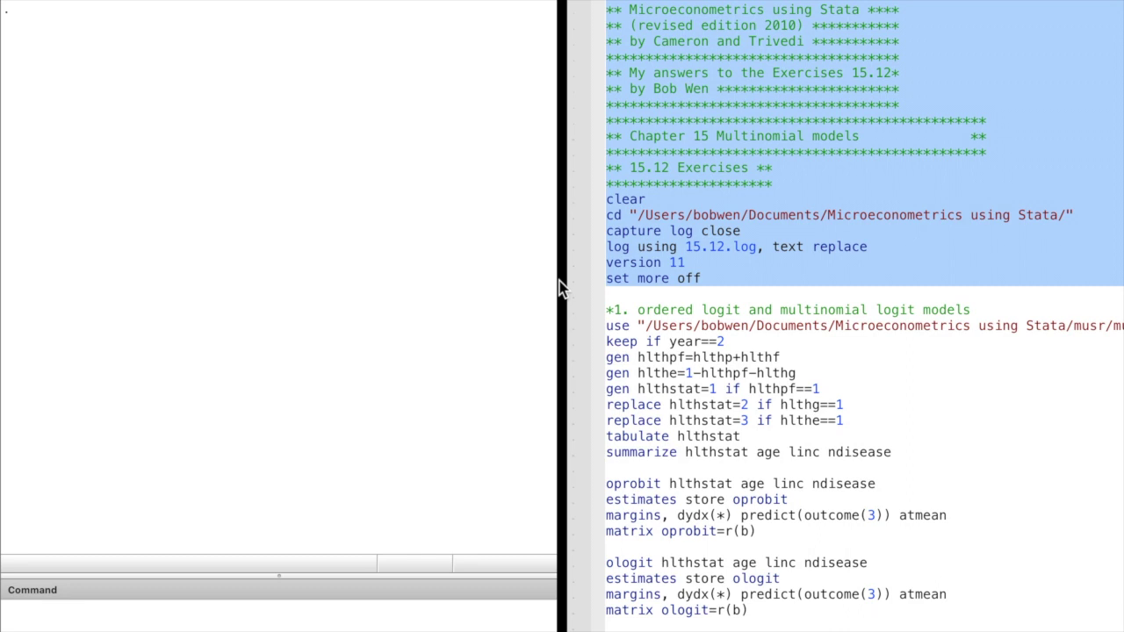
key("super+shift+d")
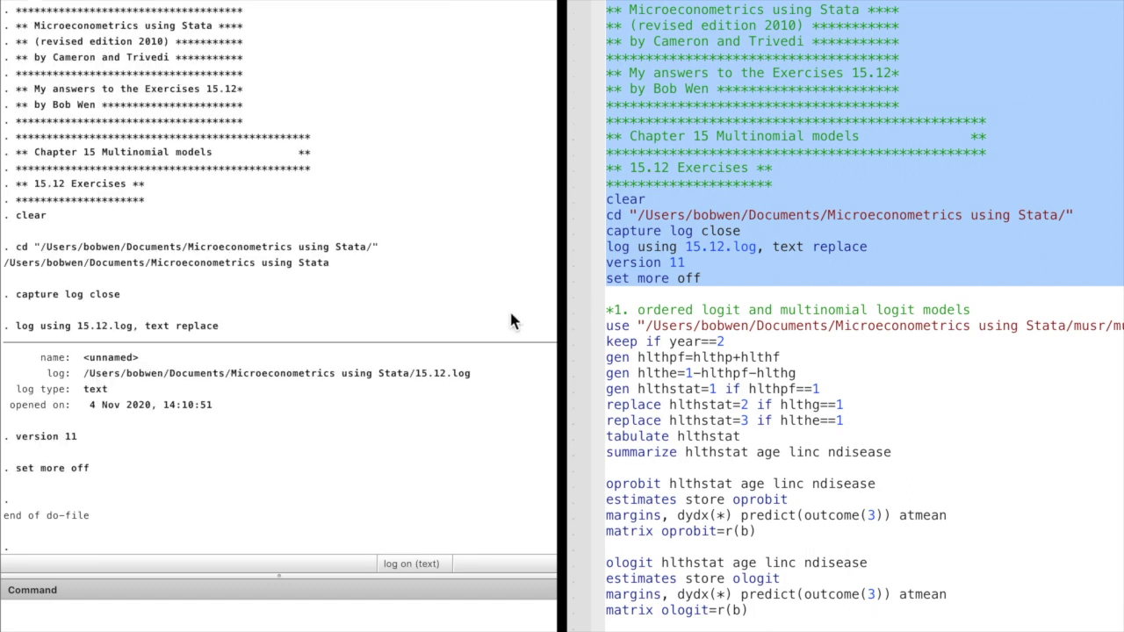
Load the mus18data.dta dataset for exercise 1 and keep only the observations with year equal to 2.
scroll(615, 356, "down", 2)
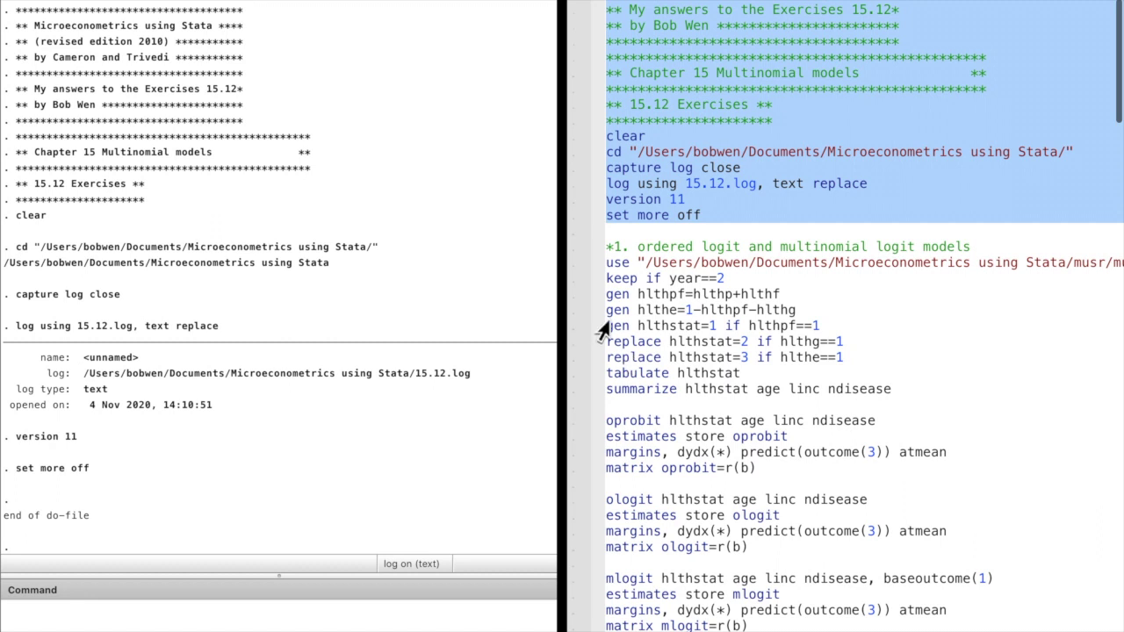
left_click(567, 249)
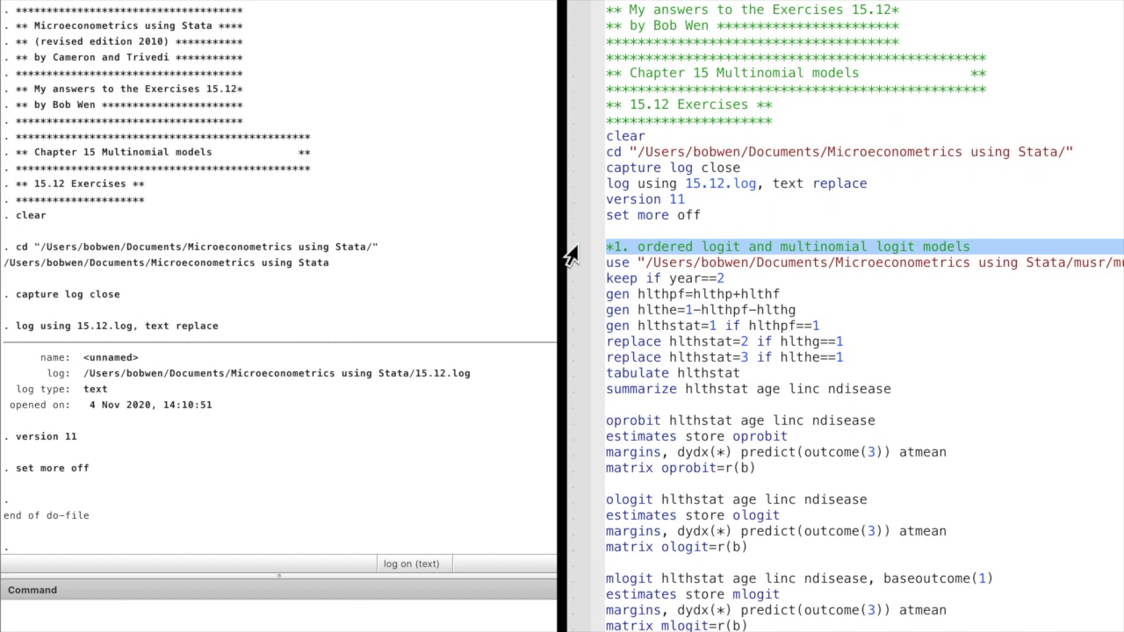
left_click(567, 263)
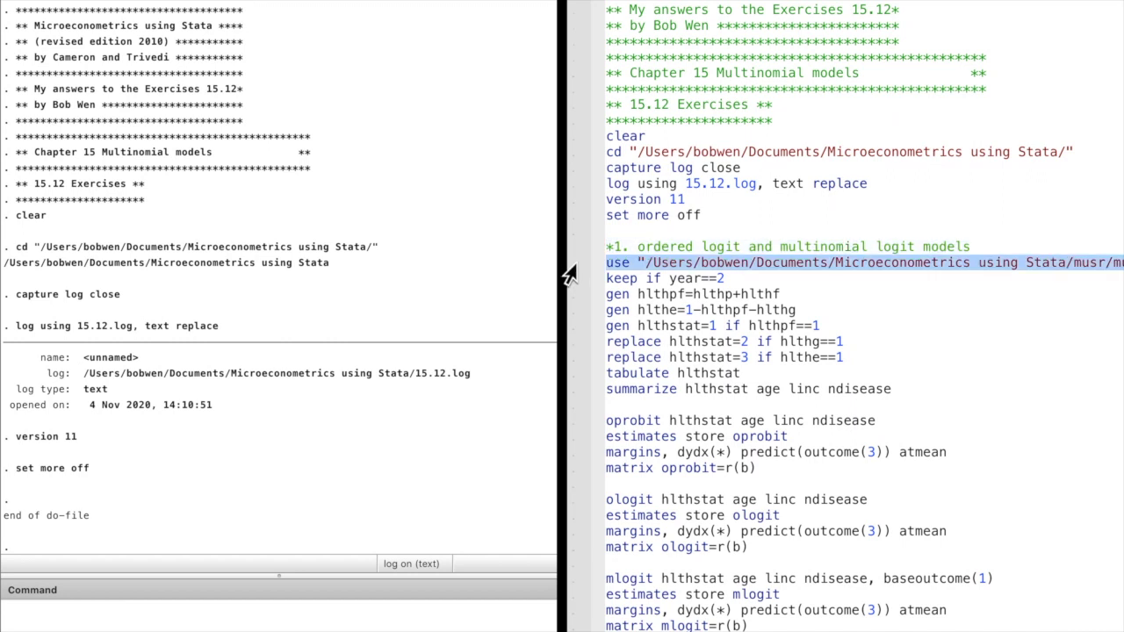
key("super+shift+d")
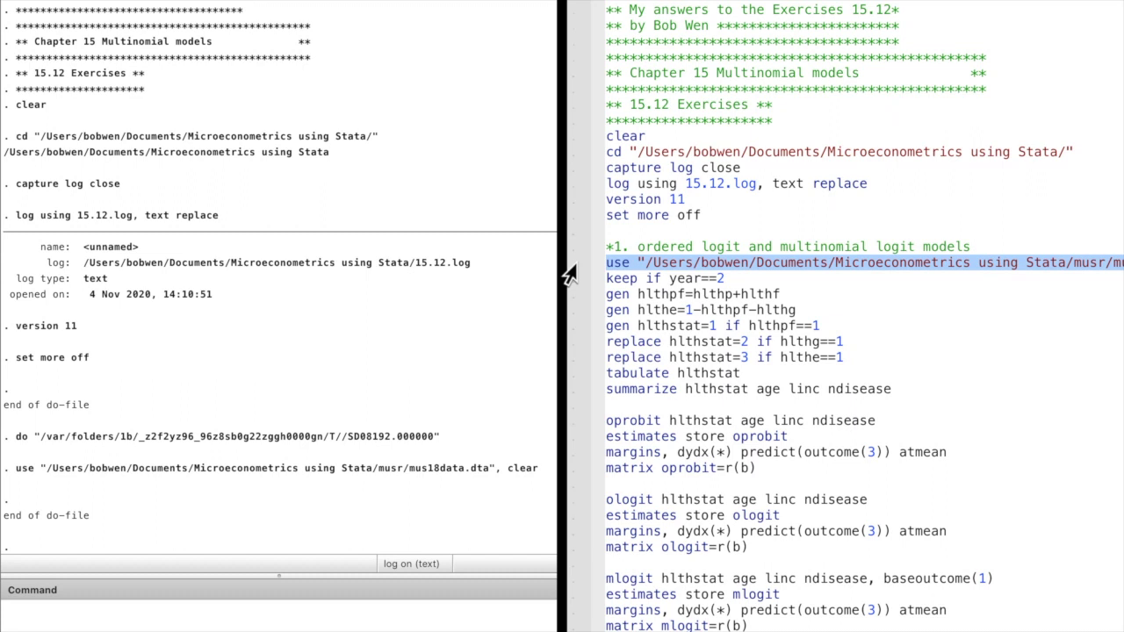
left_click(567, 280)
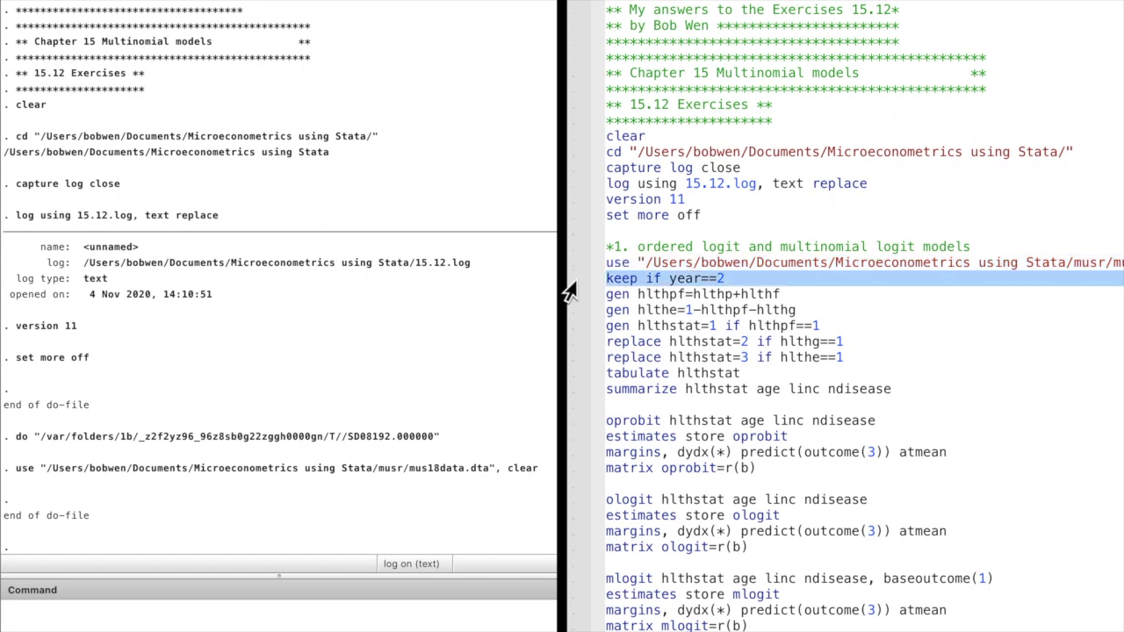
key("super+shift+d")
Generate and tabulate the three-category hlthstat variable, and summarize age, linc and ndisease.
left_click_drag(571, 297, 562, 376)
key("super+shift+d")
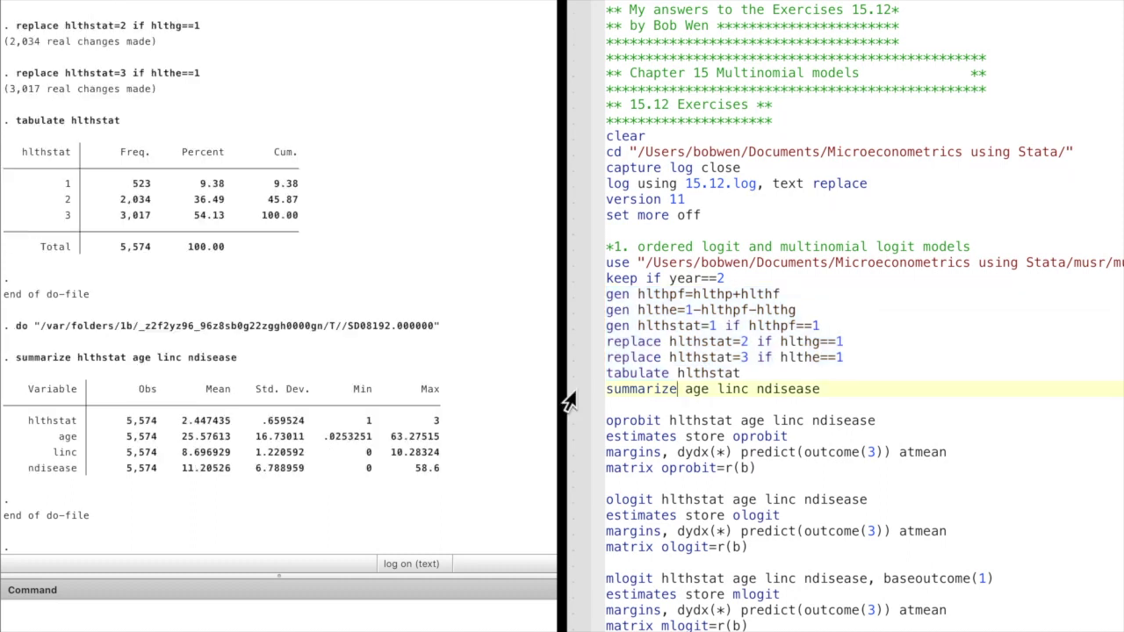
left_click(567, 392)
key("super+shift+d")
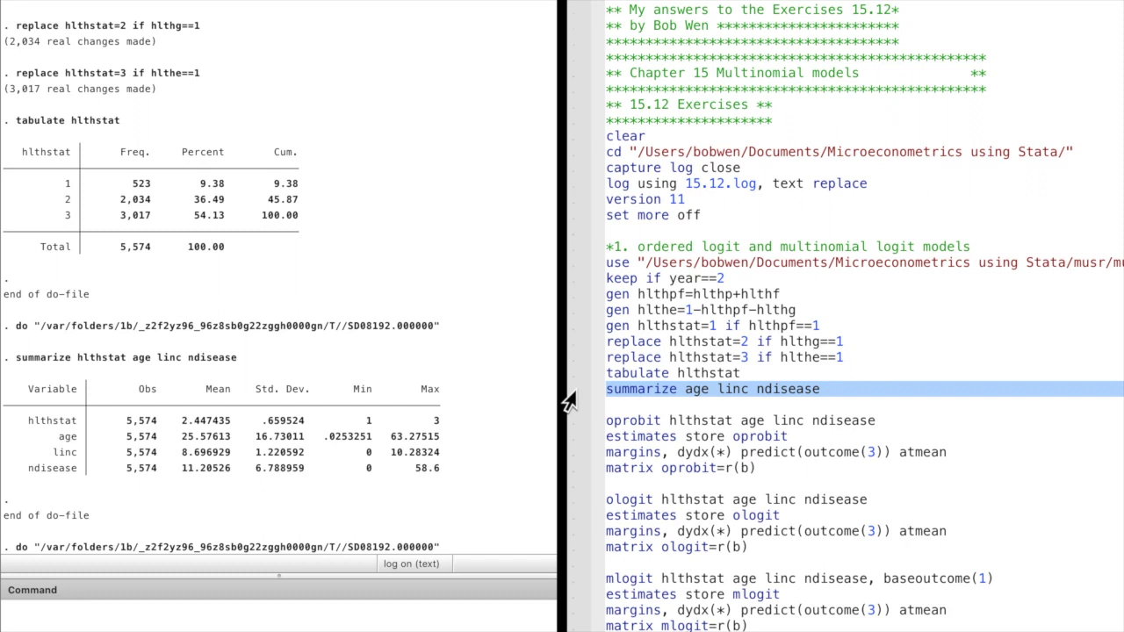
Fit the ordered probit of hlthstat on age, linc and ndisease and store its estimates as oprobit.
scroll(658, 461, "down", 1)
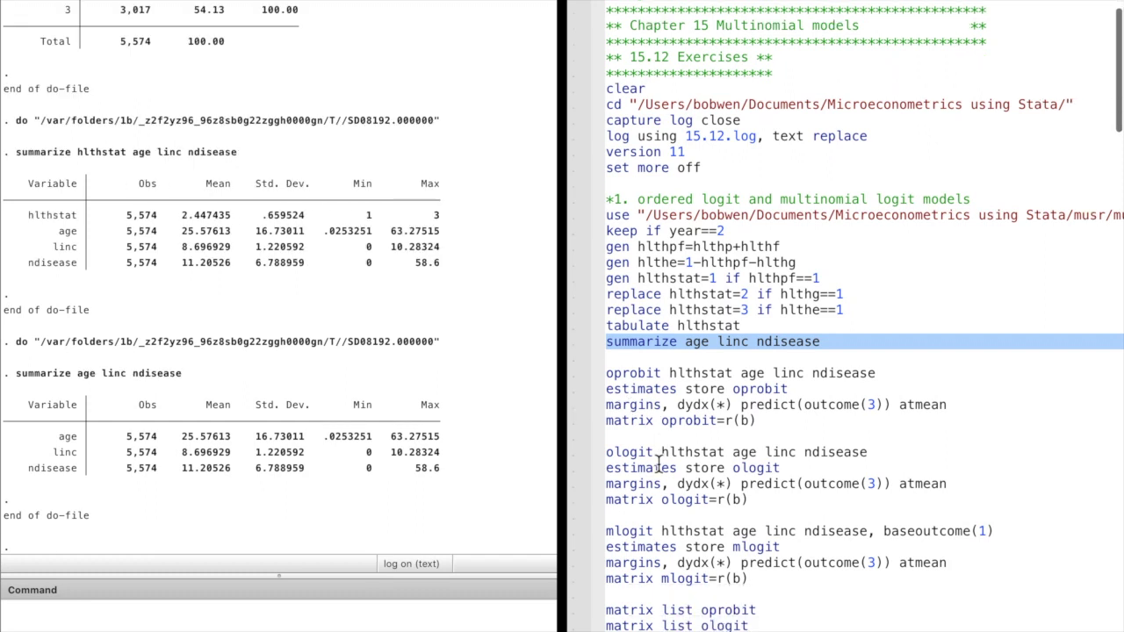
left_click(566, 375)
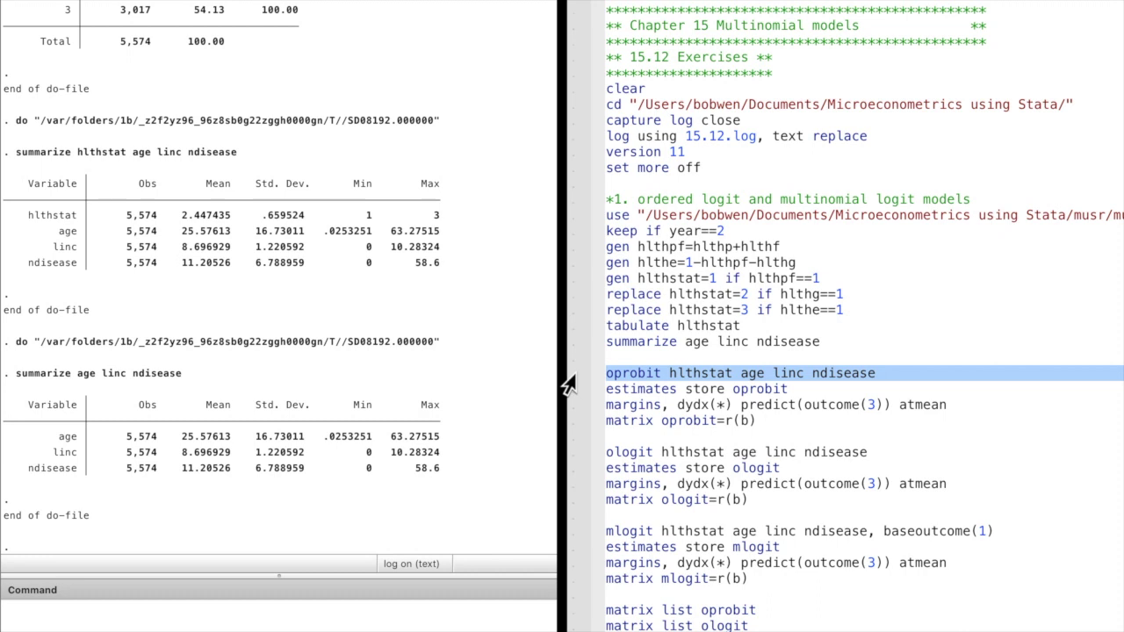
key("super+shift+d")
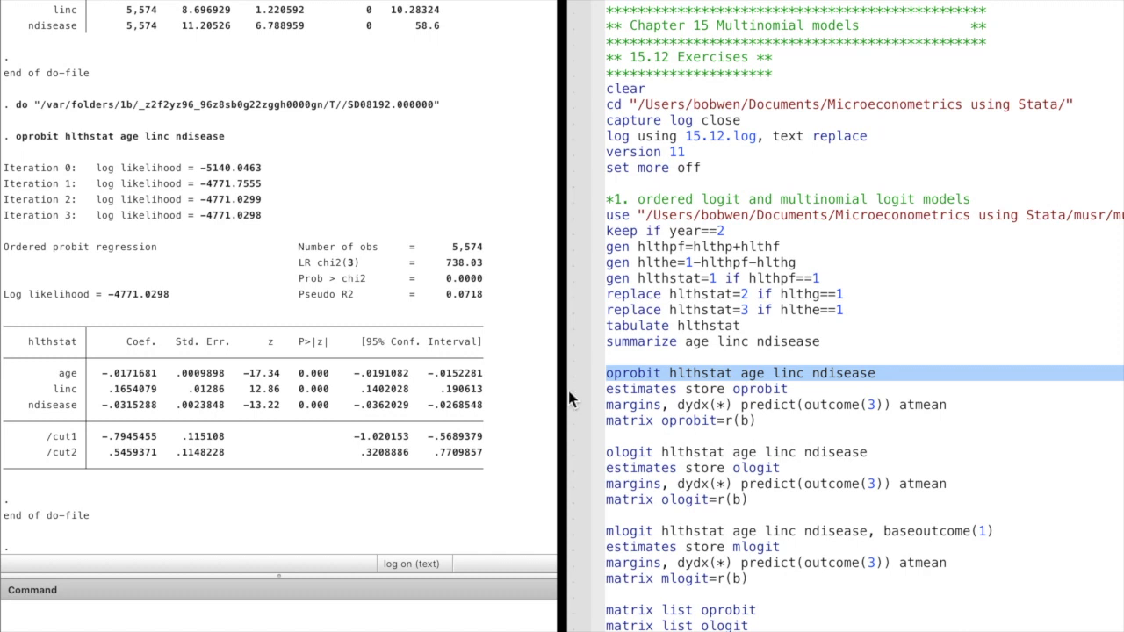
left_click(567, 392)
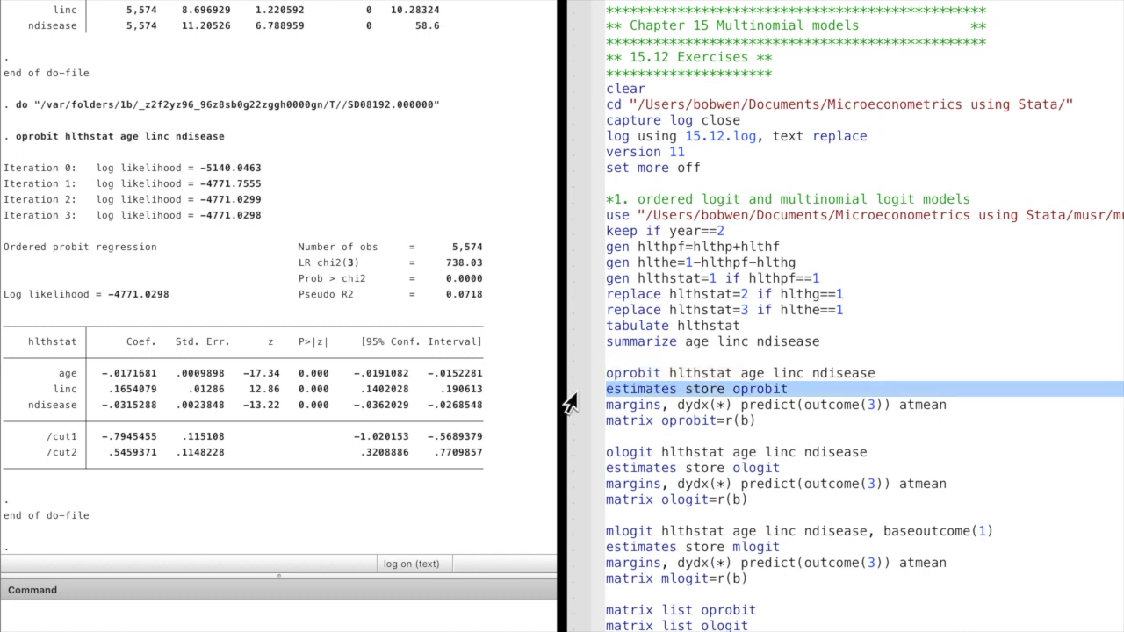
key("super+shift+d")
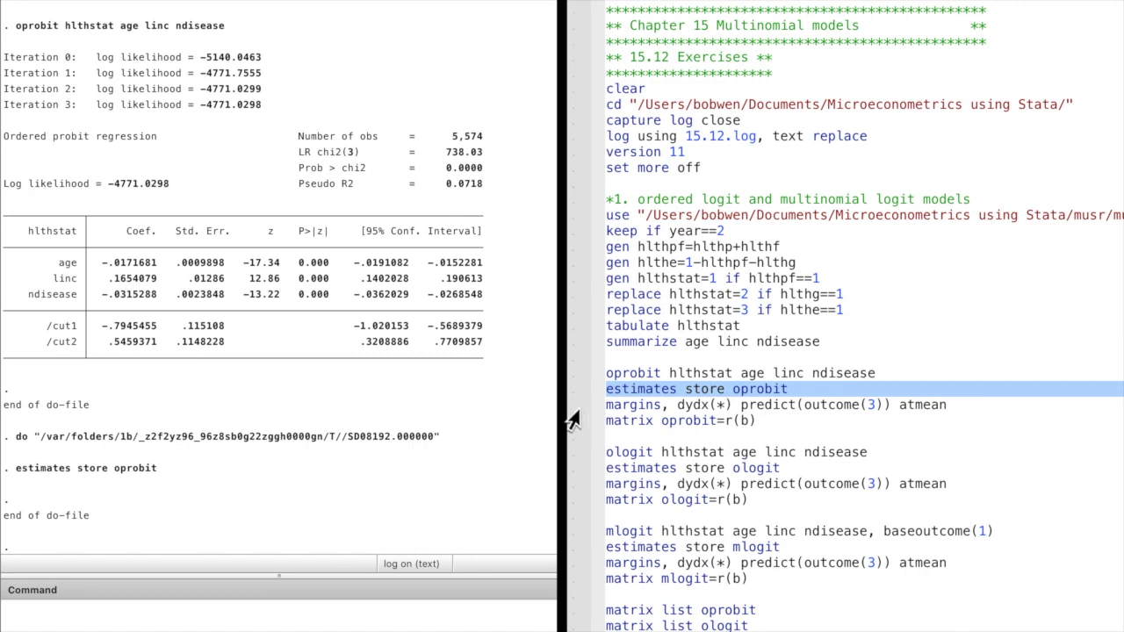
Compute the ordered probit's marginal effects at the means for outcome 3 and save them in matrix oprobit.
left_click(569, 409)
key("super+shift+d")
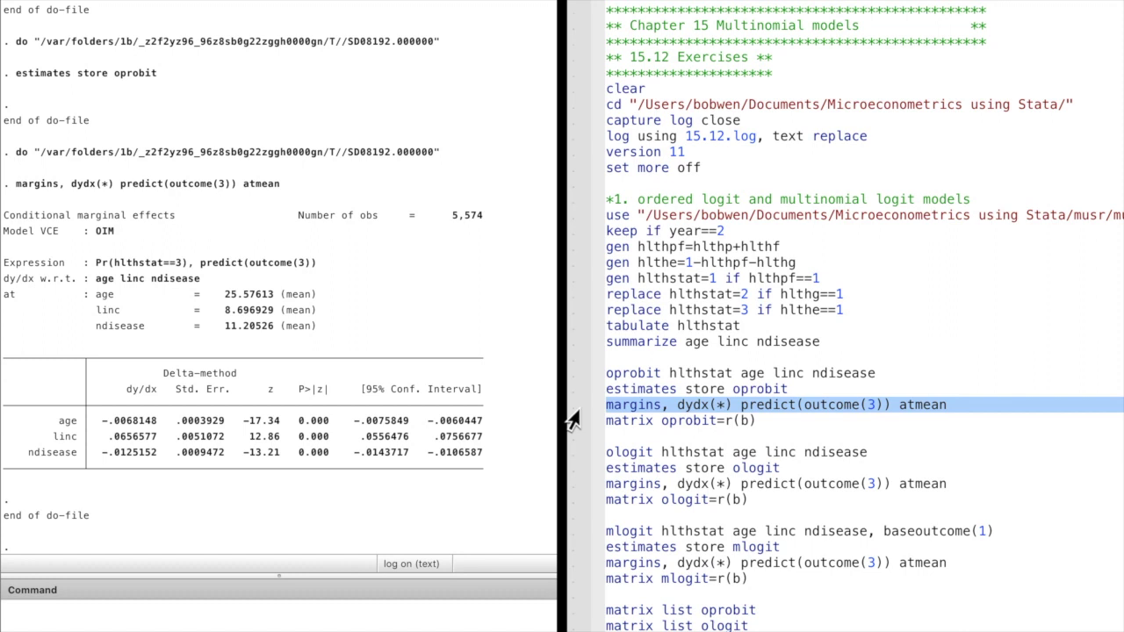
left_click(567, 424)
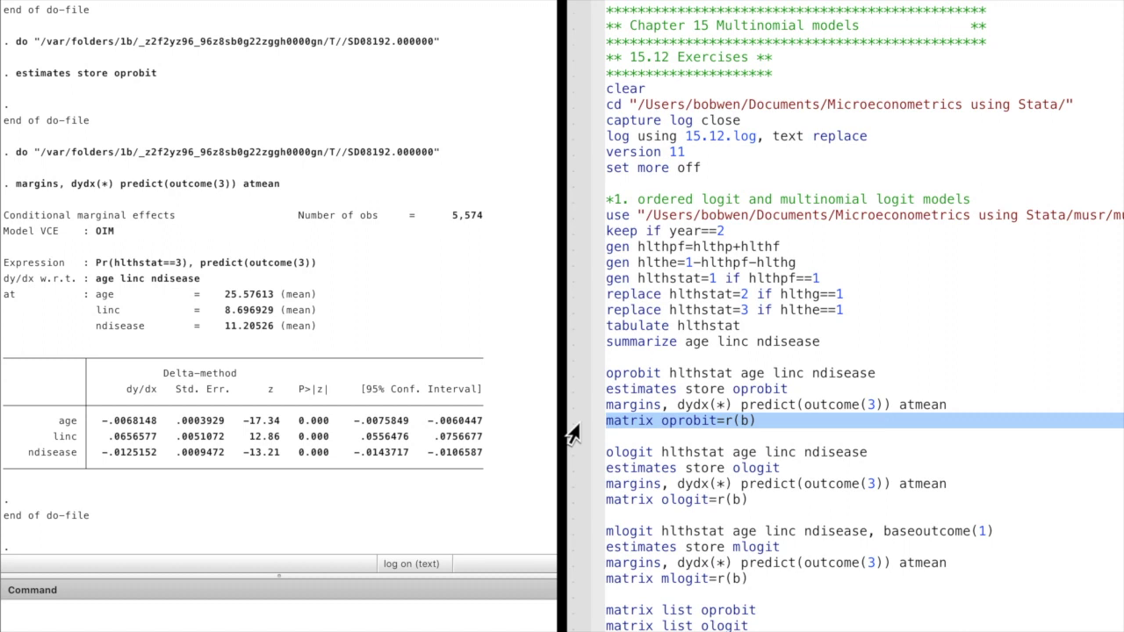
key("super+shift+d")
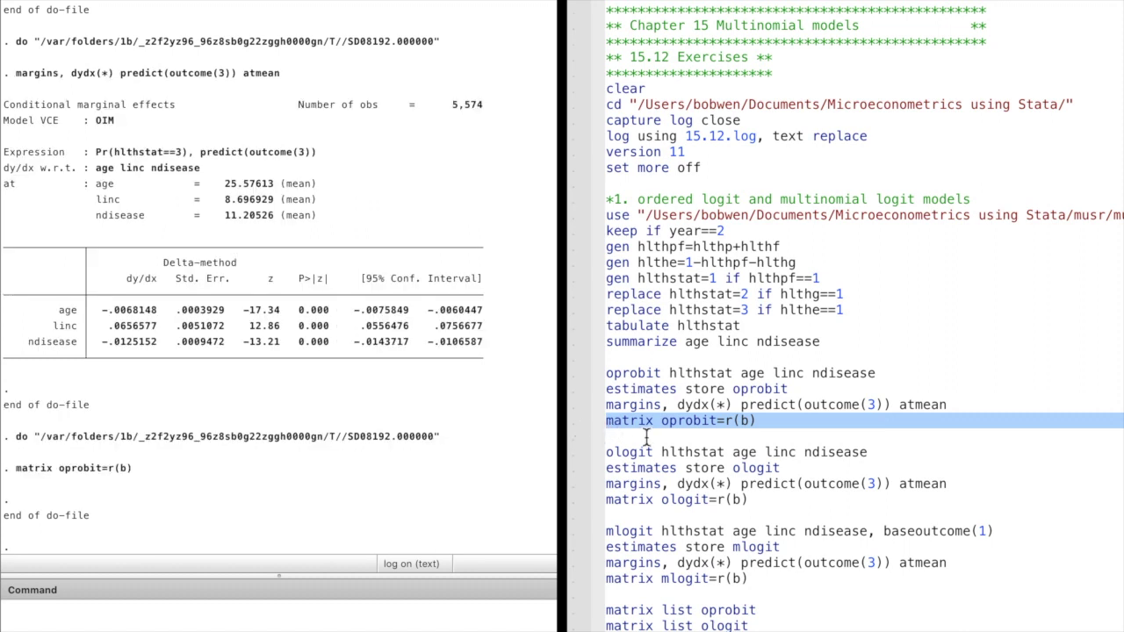
Run the whole ologit block for hlthstat, from model fit and stored estimates to outcome 3 margins and matrix ologit.
left_click(567, 458)
left_click_drag(567, 458, 567, 499)
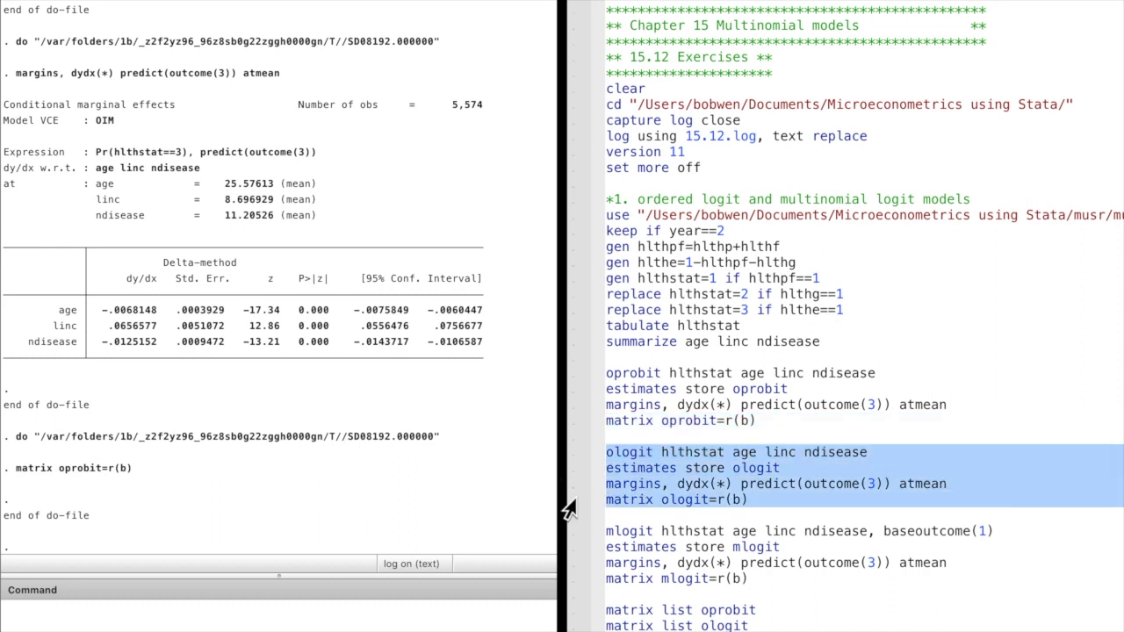
key("super+shift+d")
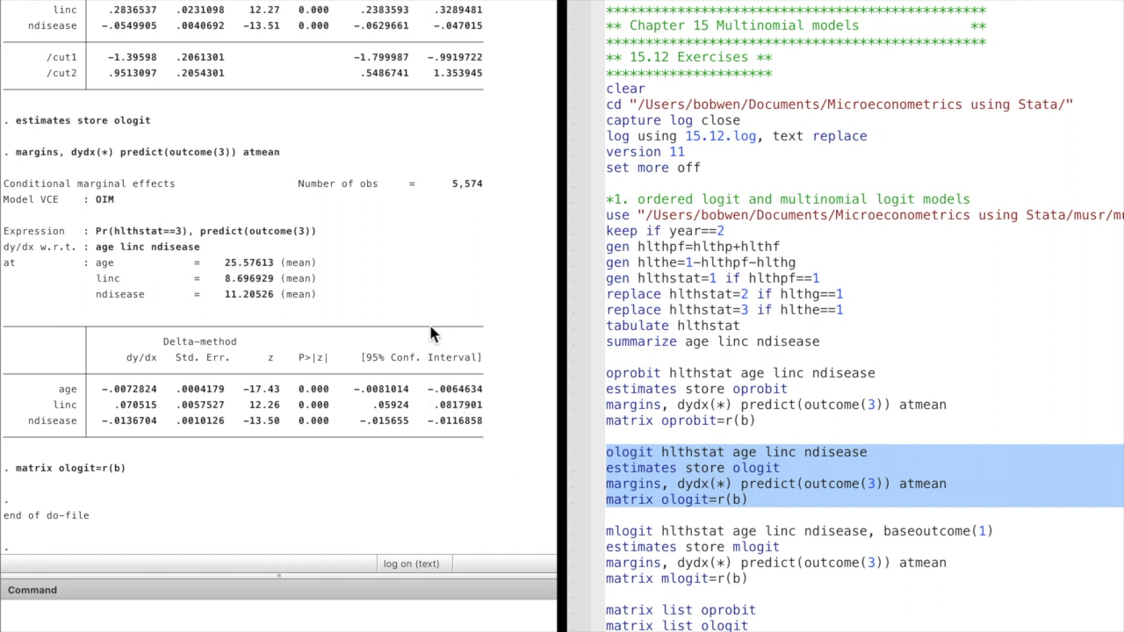
Fit the multinomial logit of hlthstat on age, linc and ndisease with baseoutcome(1) and store its estimates as mlogit.
scroll(684, 439, "down", 3)
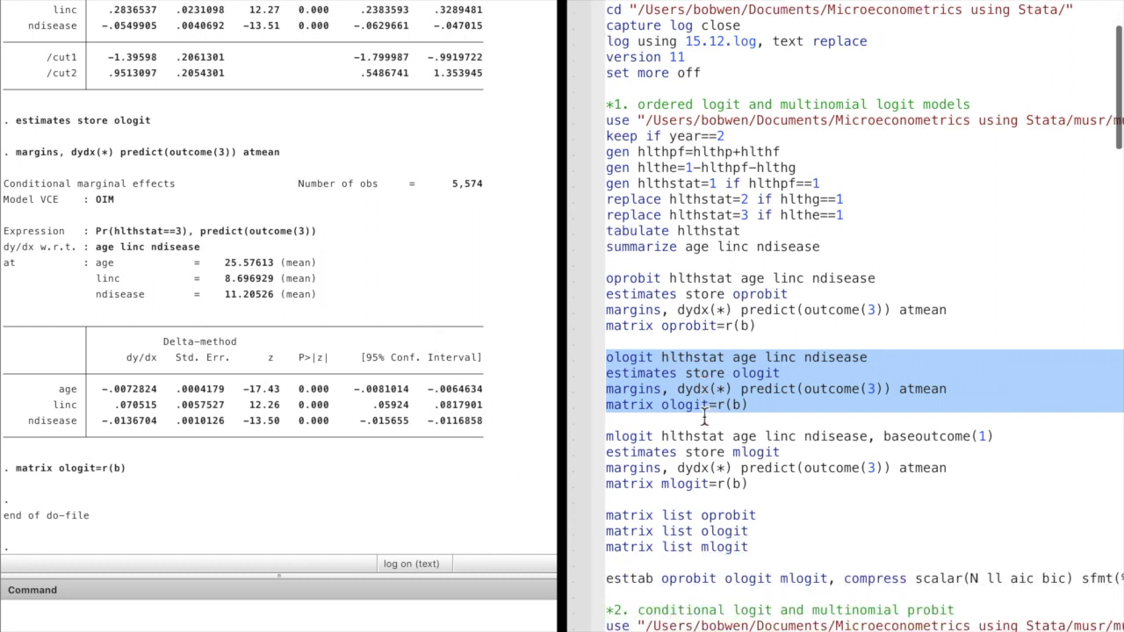
left_click(569, 438)
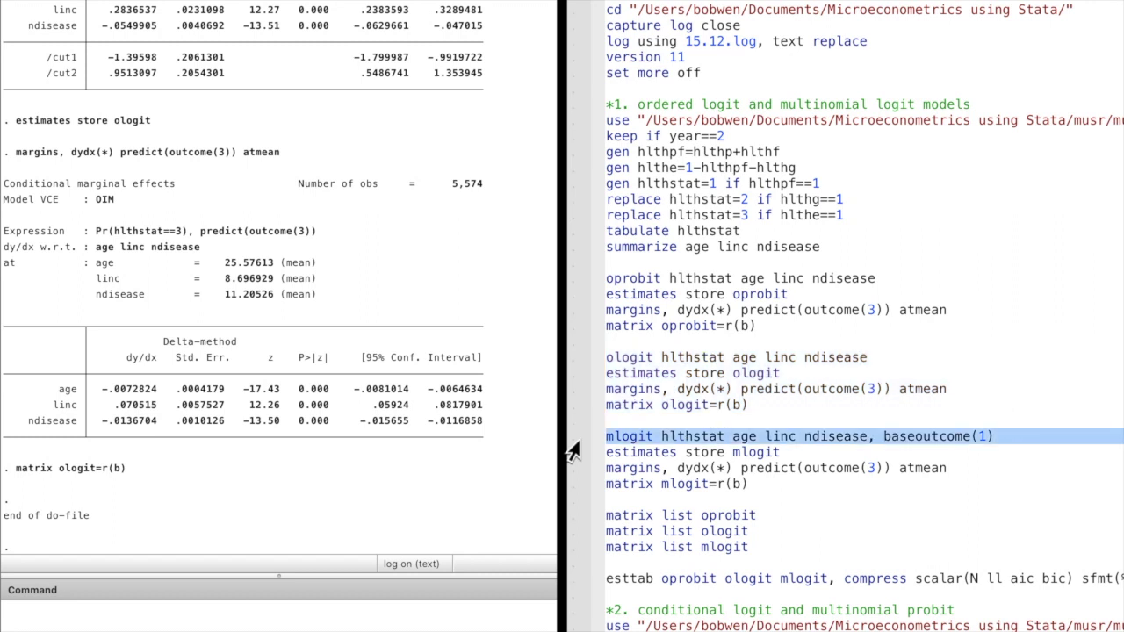
left_click_drag(567, 444, 568, 452)
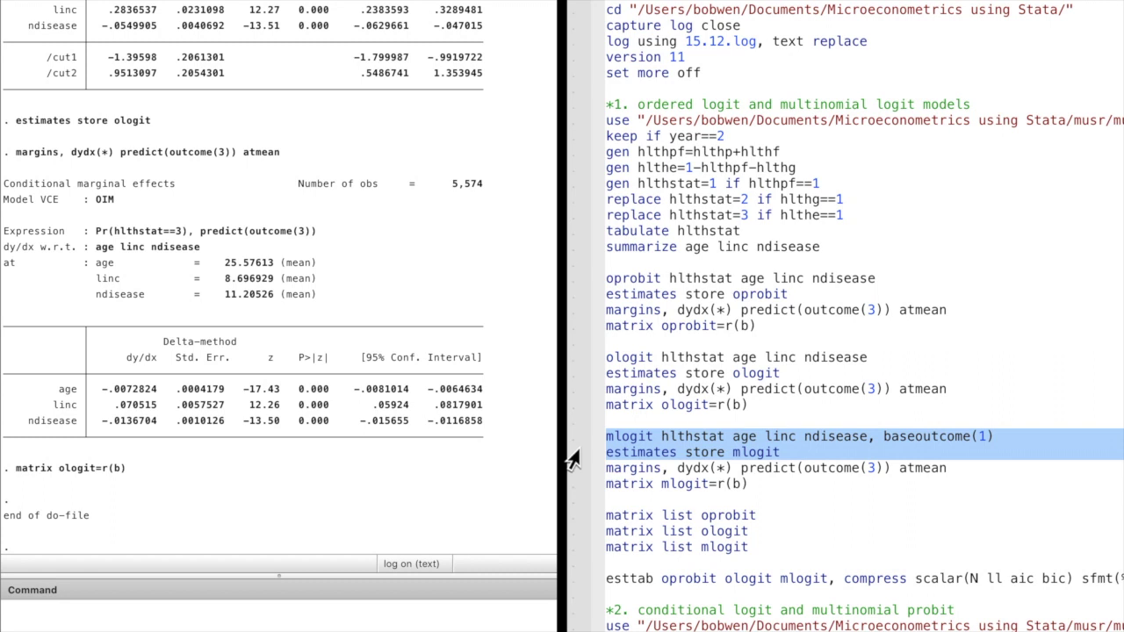
key("super+shift+d")
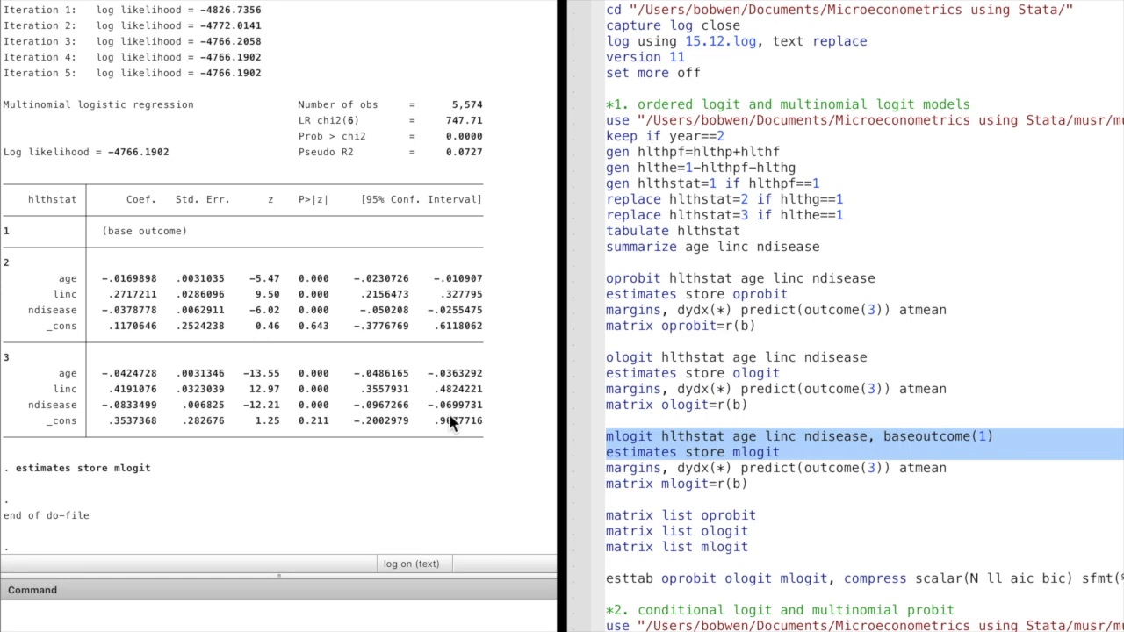
Compute the multinomial logit's marginal effects at the means for outcome 3 and save them in matrix mlogit.
left_click(567, 473)
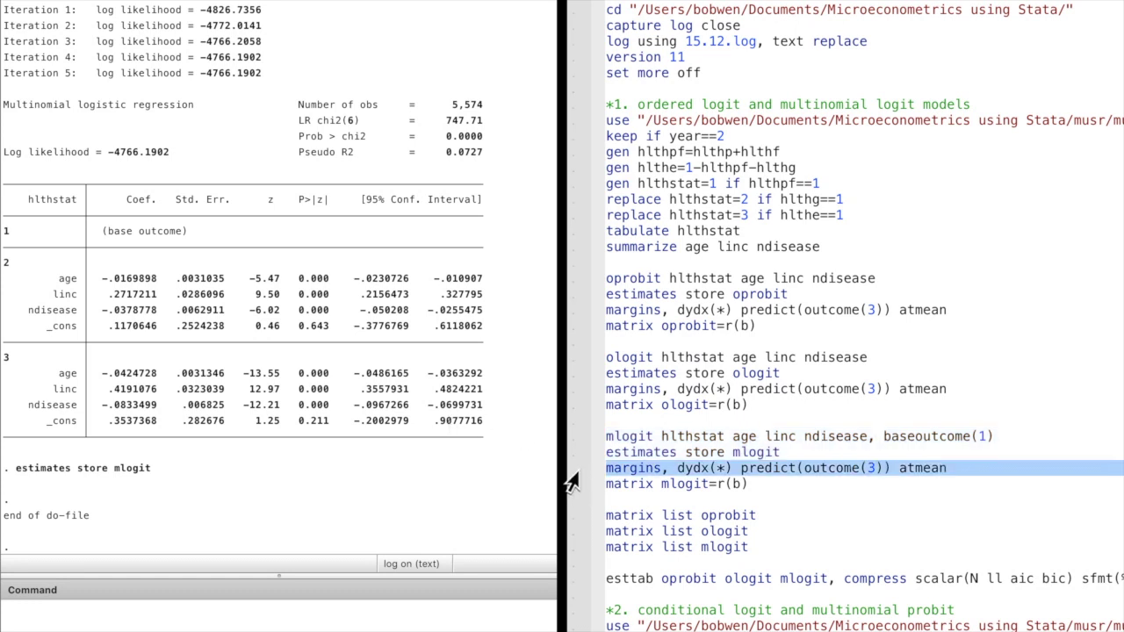
key("super+shift+d")
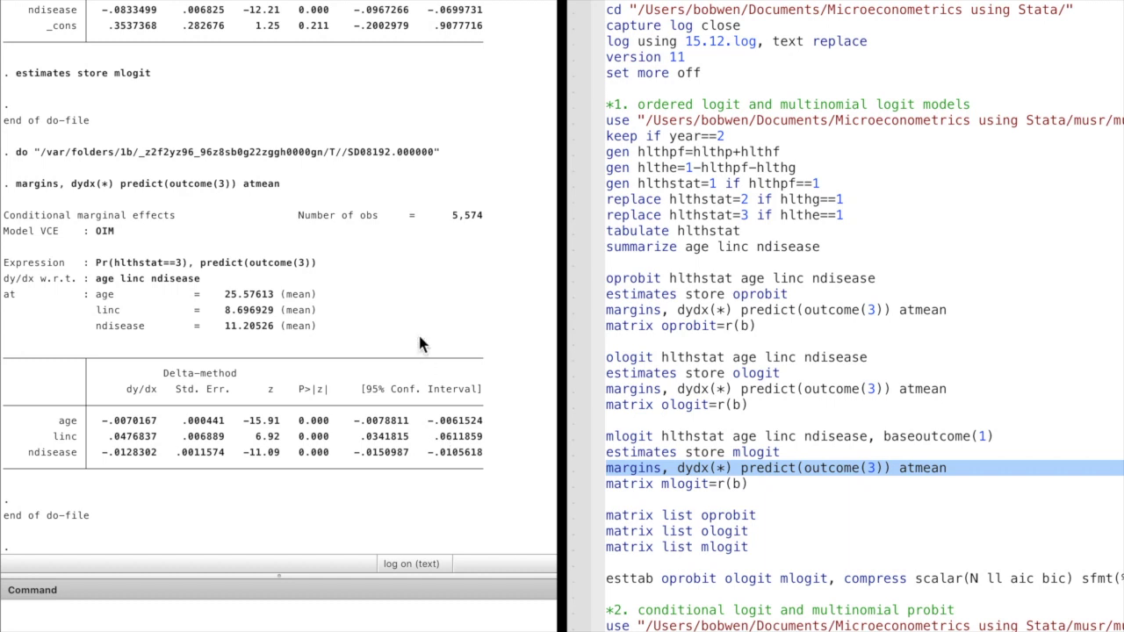
scroll(419, 338, "up", 1)
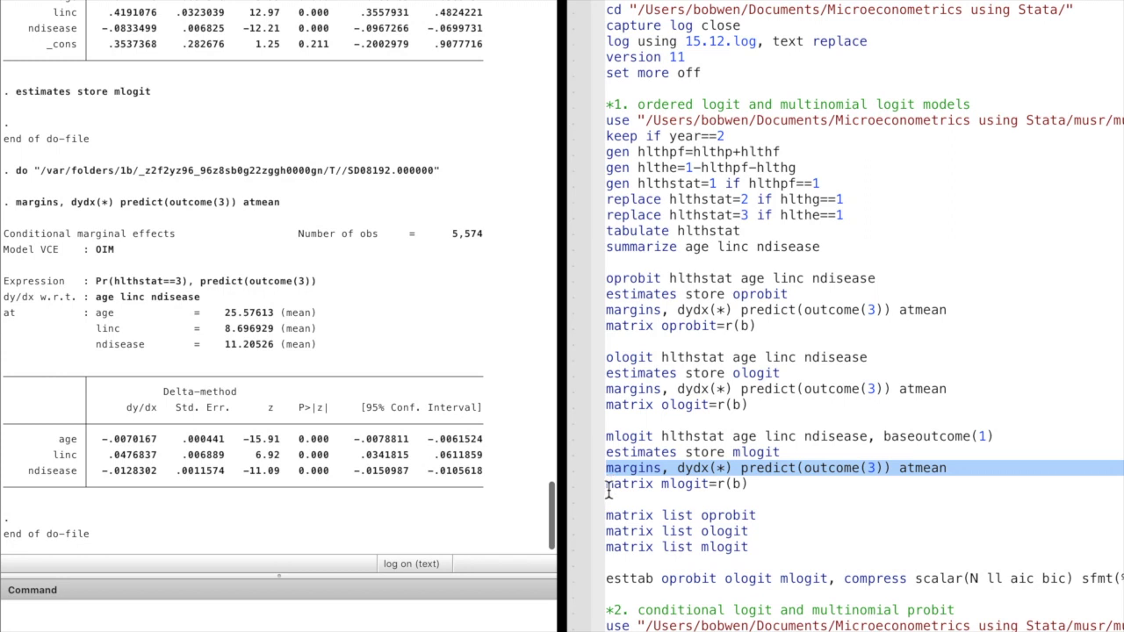
left_click(567, 486)
key("super+shift+d")
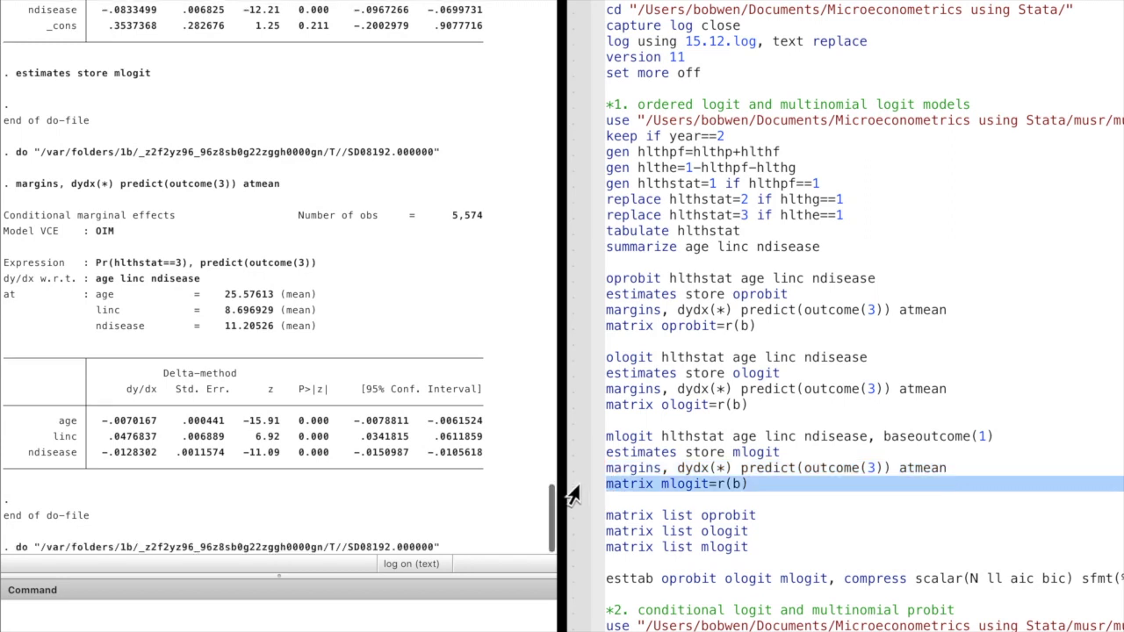
List the oprobit, ologit and mlogit matrices to compare the marginal effects of the three models.
scroll(575, 505, "down", 1)
left_click_drag(577, 503, 566, 531)
key("super+shift+d")
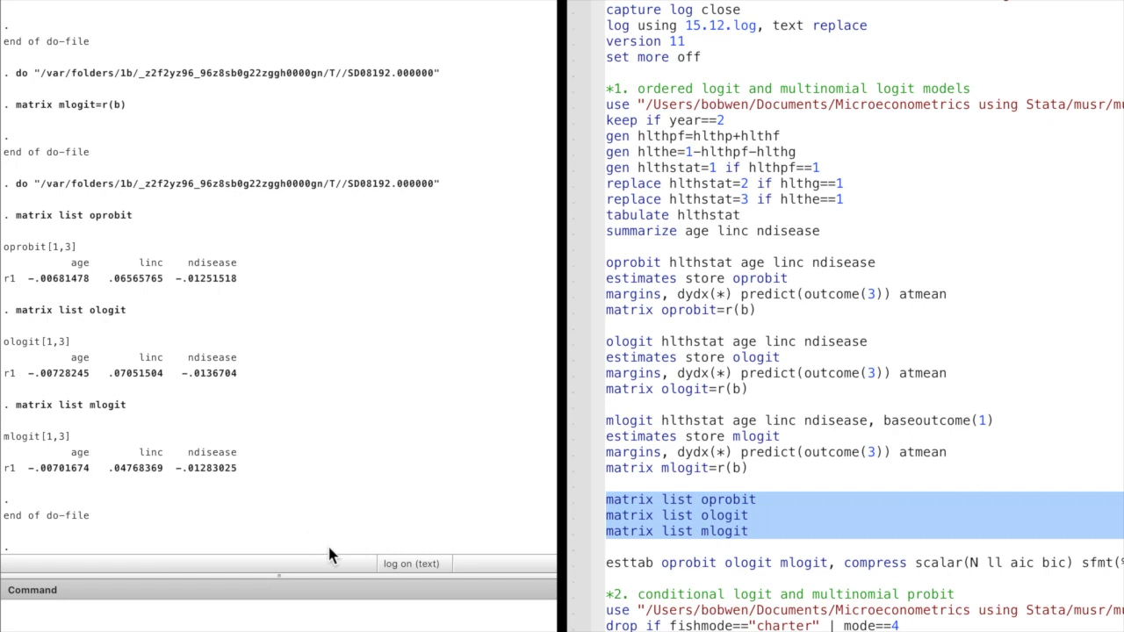
Run esttab for oprobit, ologit and mlogit with scalars N, ll, aic and bic, sfmt(%7.0f), b(%7.2f) and model titles.
scroll(760, 544, "down", 3)
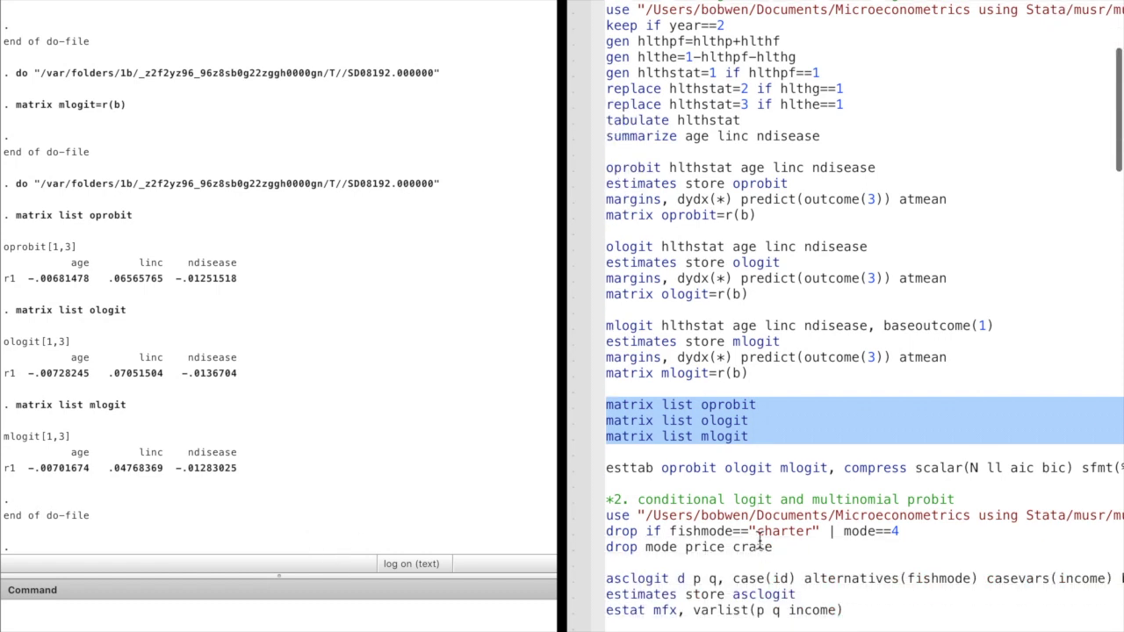
left_click(571, 479)
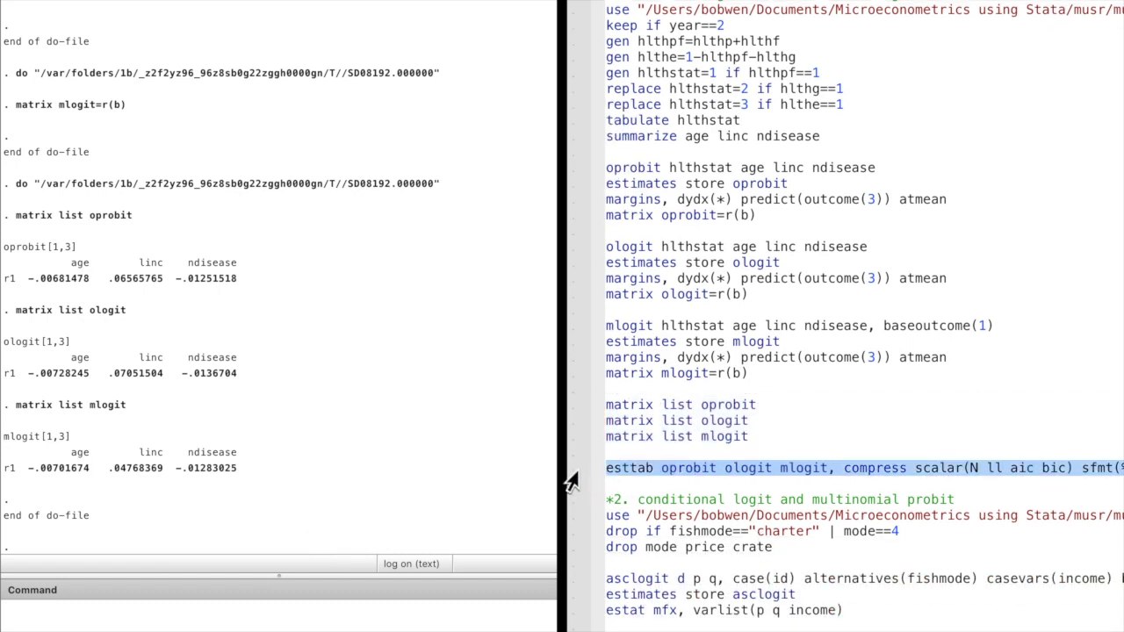
key("super+shift+d")
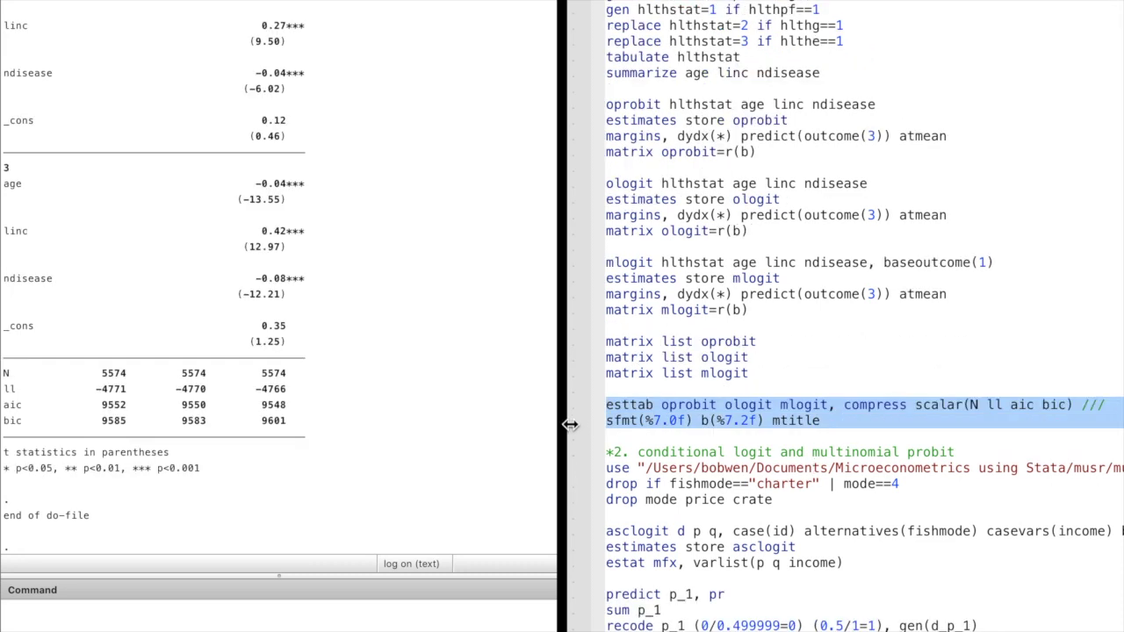
Rerun the esttab comparison of oprobit, ologit and mlogit and review the coefficients and fit statistics of the three models.
key("super+shift+d")
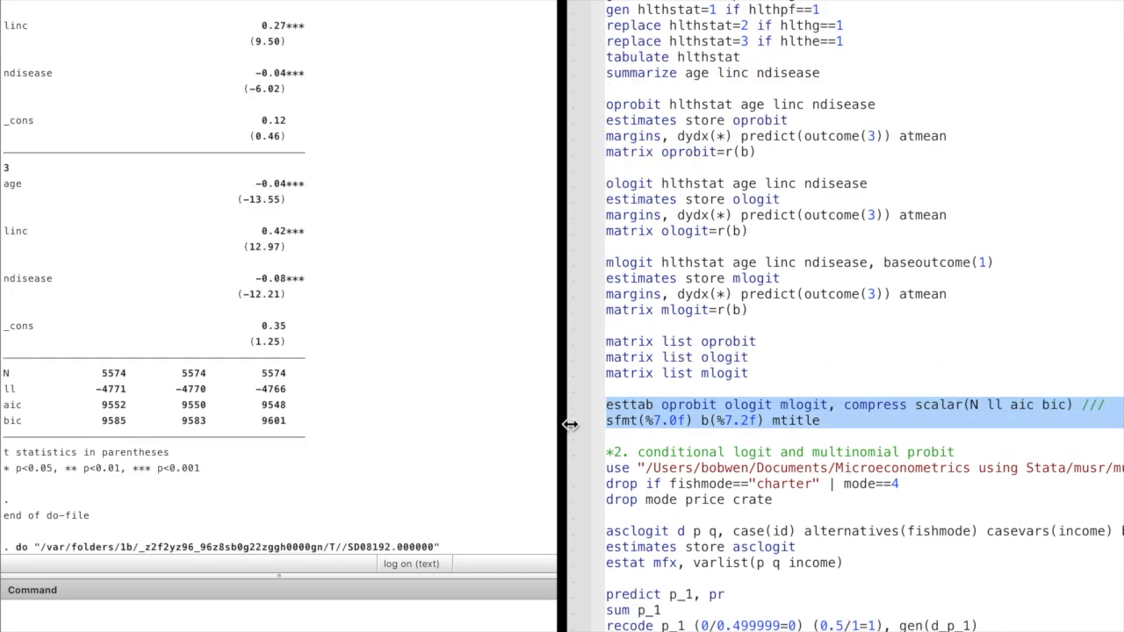
scroll(397, 384, "up", 10)
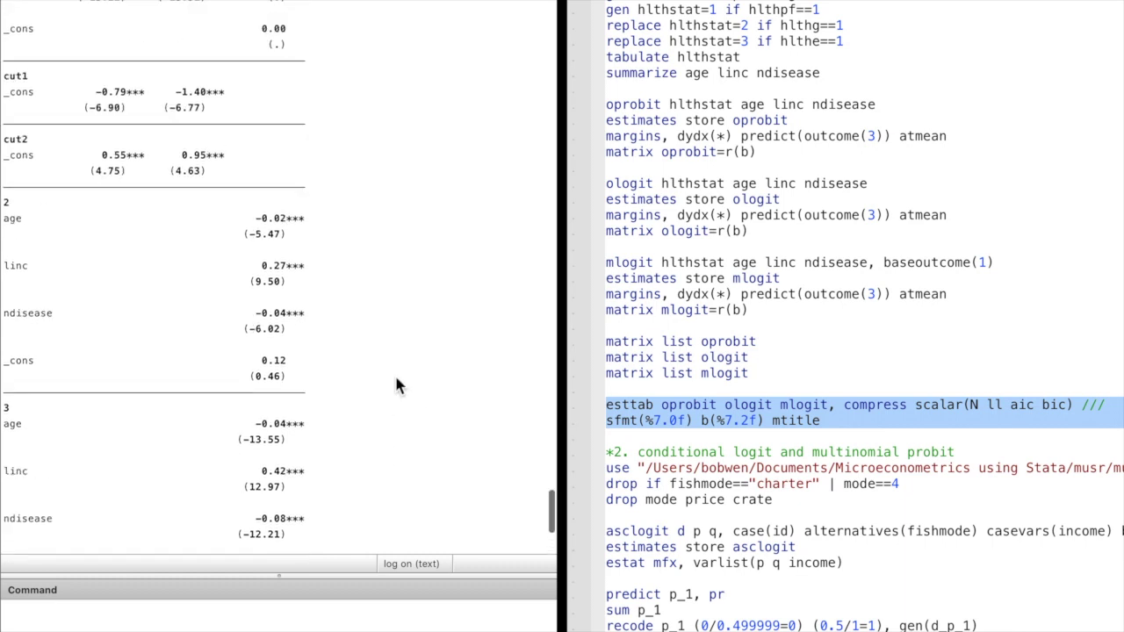
scroll(396, 378, "down", 10)
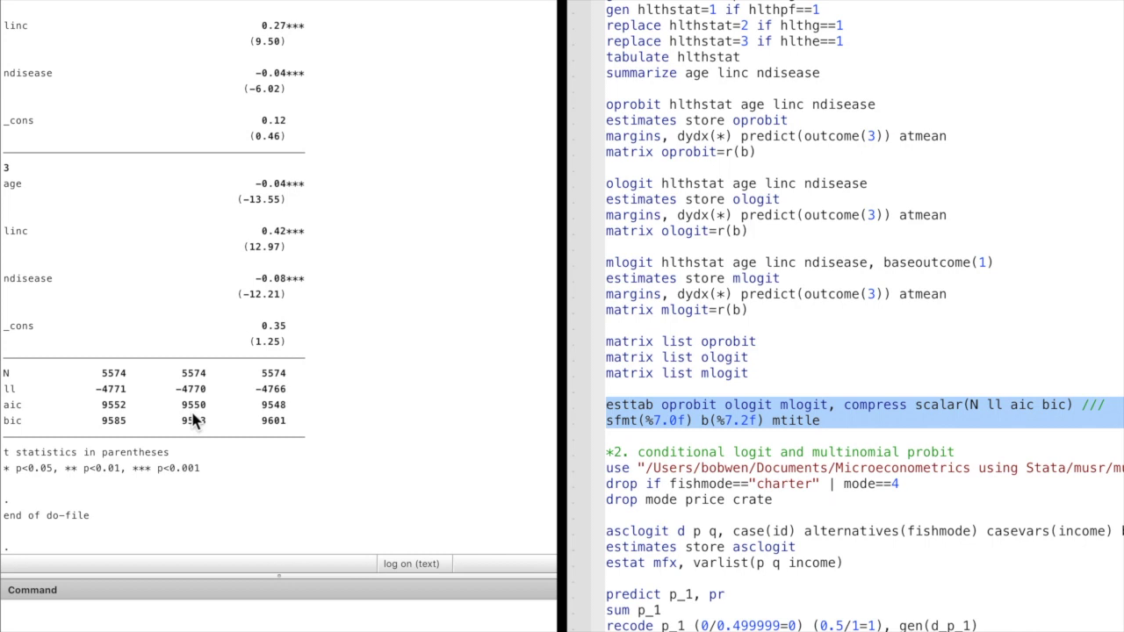
Load mus15datalong.dta and drop the observations where fishmode is "charter" or mode equals 4.
left_click(569, 454)
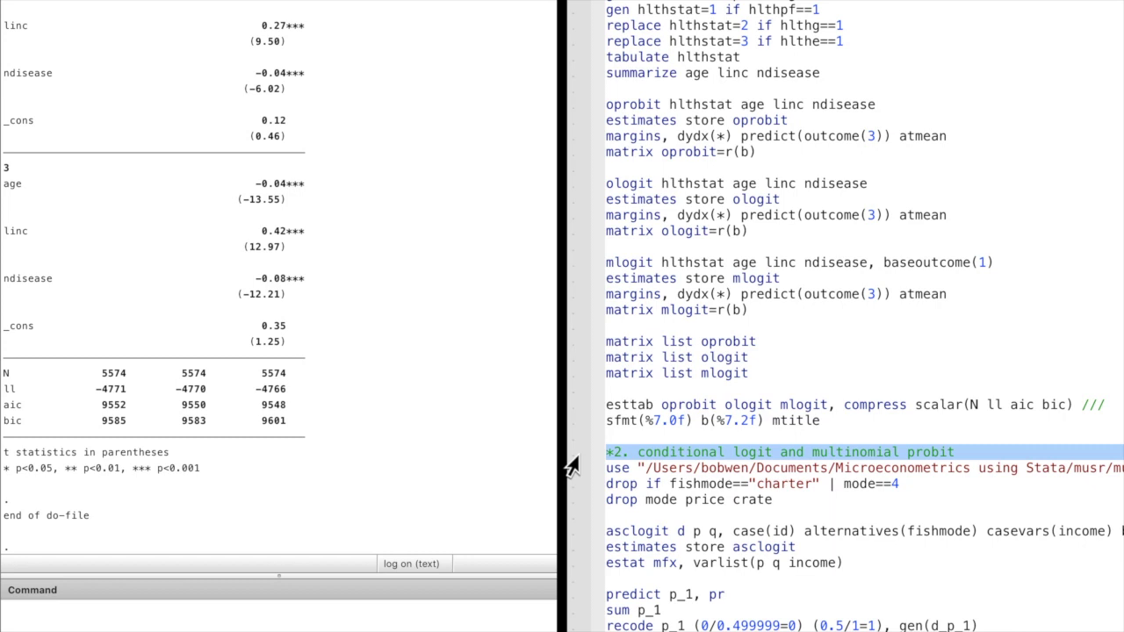
key("super+shift+d")
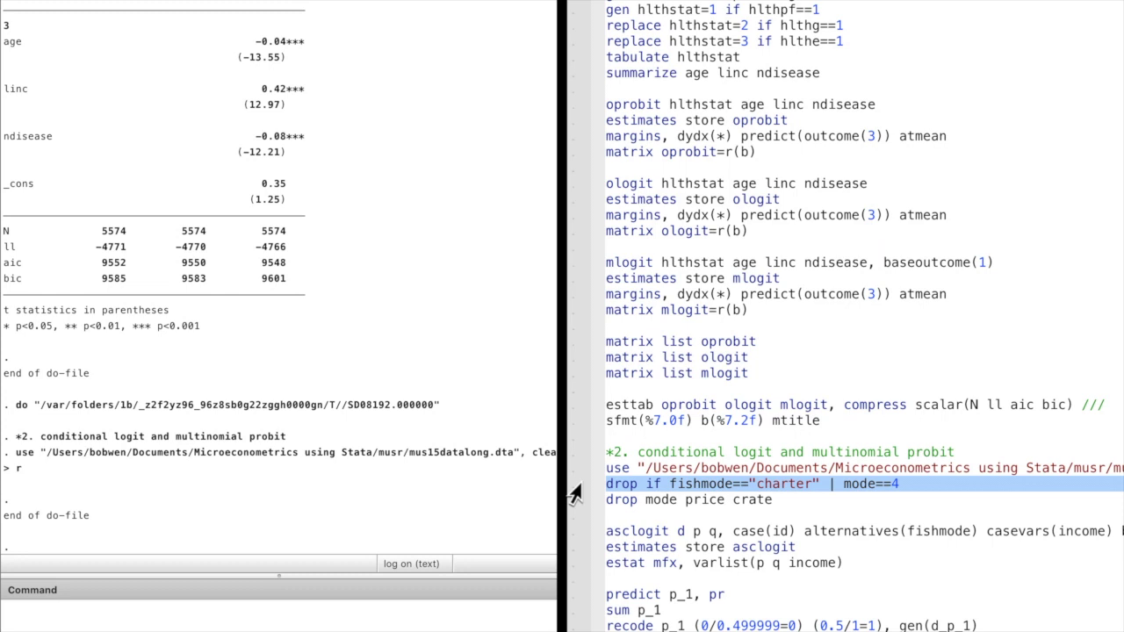
key("super+shift+d")
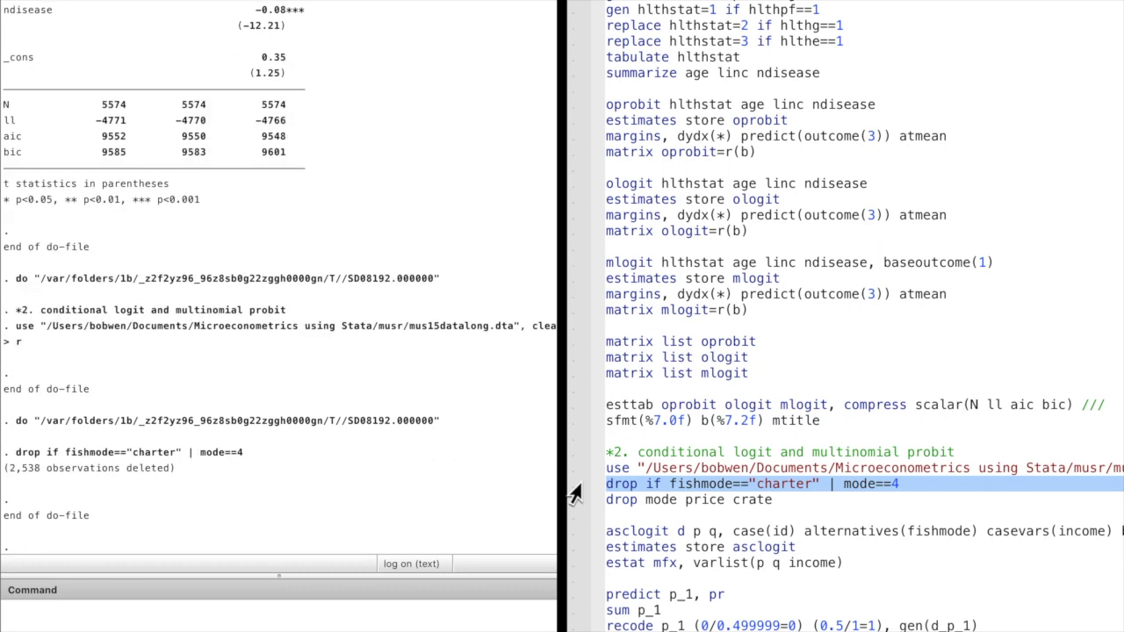
Drop the variables mode, price and crate, and open the remaining dataset in the Data Browser for inspection.
left_click(572, 507)
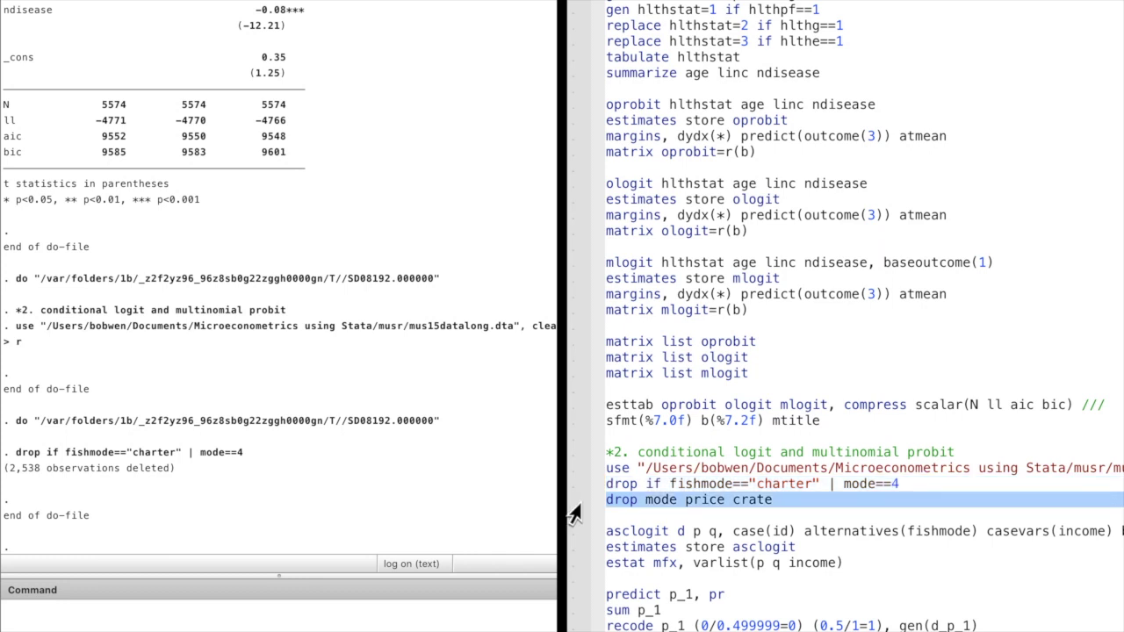
key("super+shift+d")
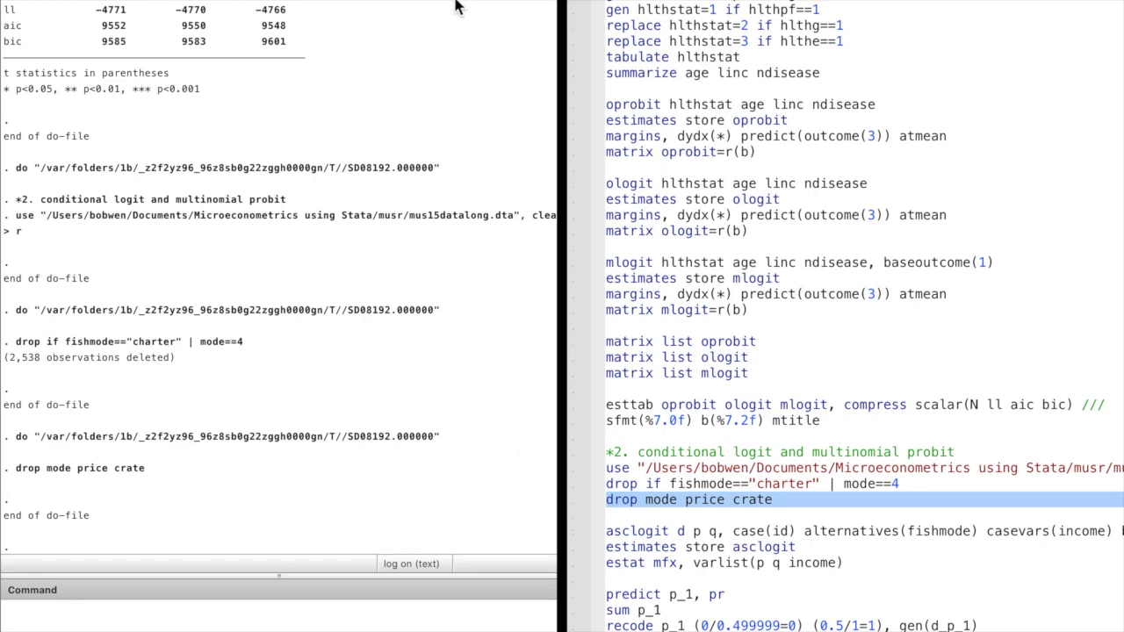
mouse_move(454, 20)
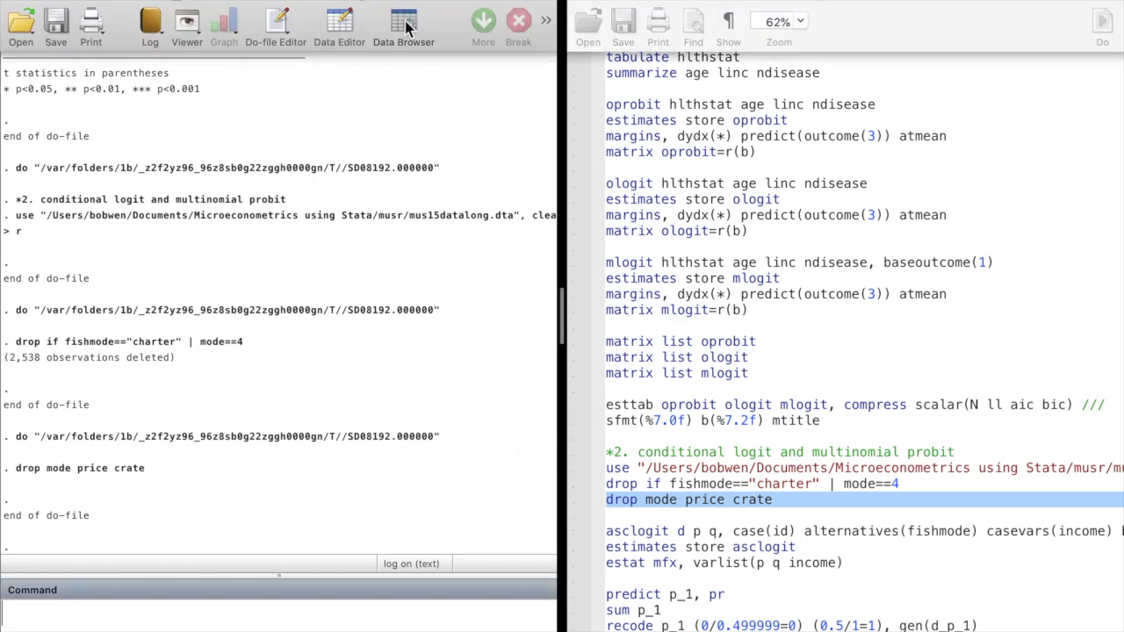
left_click(406, 27)
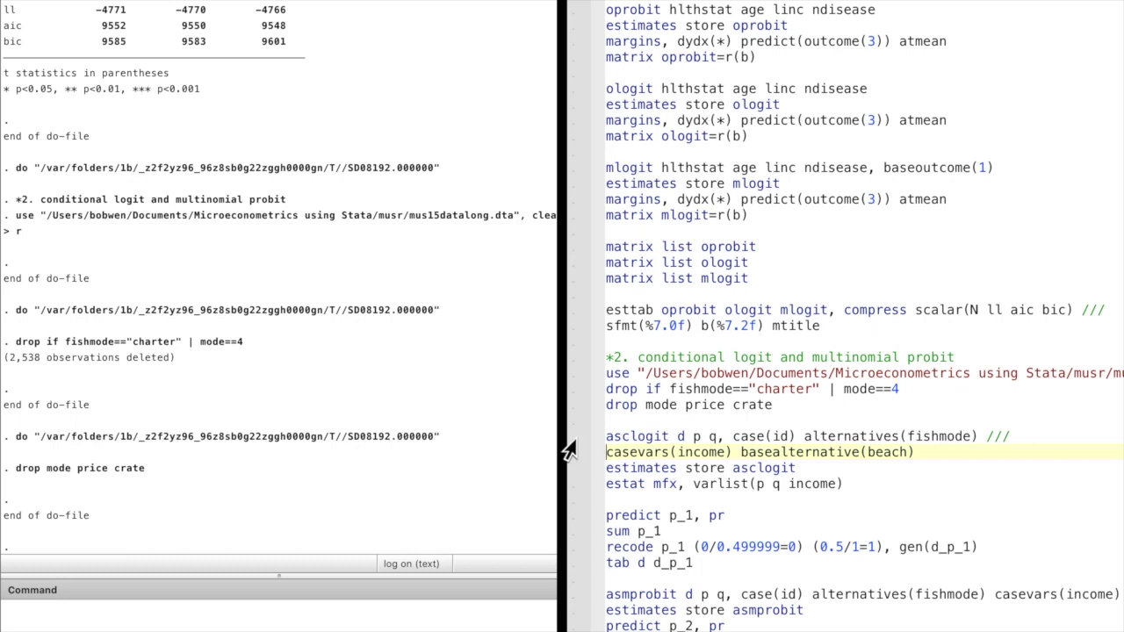
Fit asclogit of d on p and q with case(id), alternatives(fishmode), casevars(income) and basealternative(beach), and store its estimates as asclogit.
left_click_drag(568, 439, 569, 464)
key("super+shift+d")
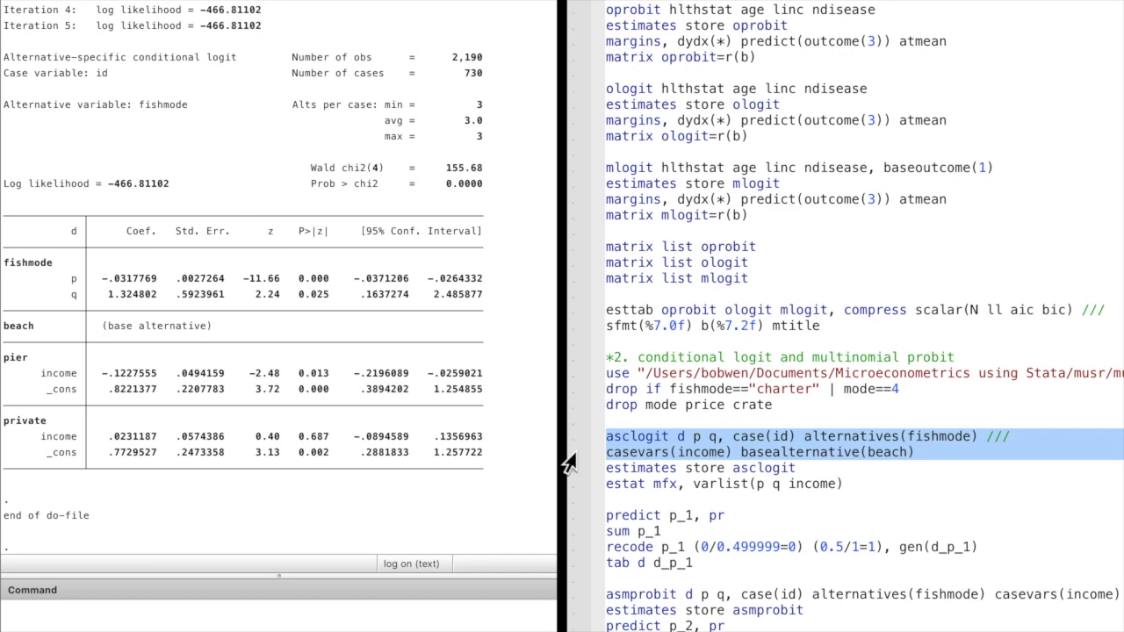
left_click(568, 470)
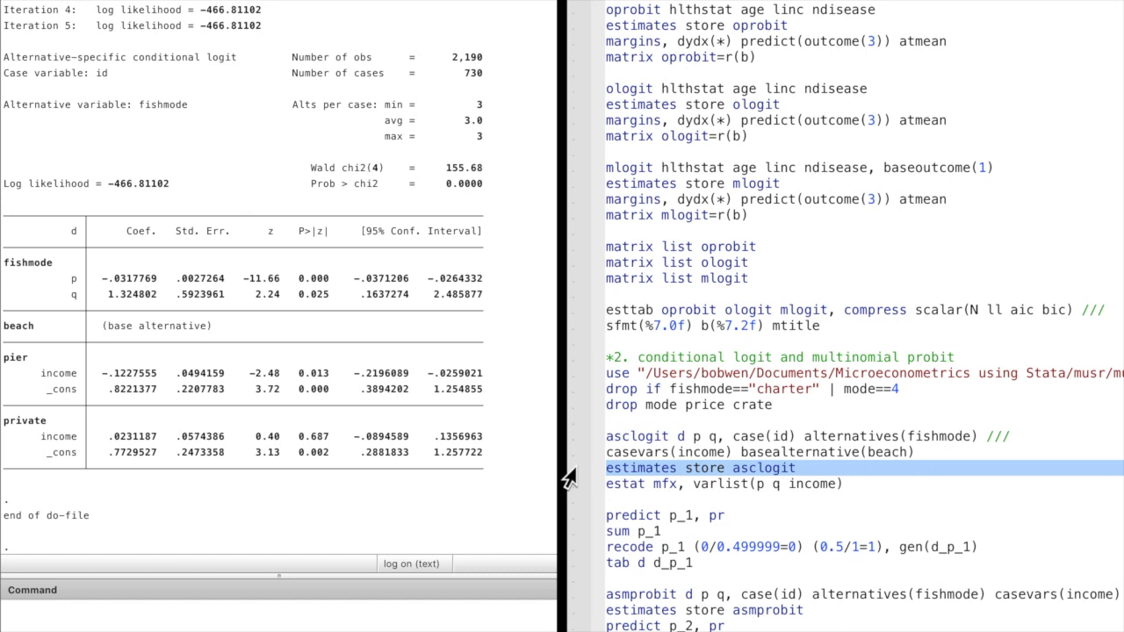
key("super+shift+d")
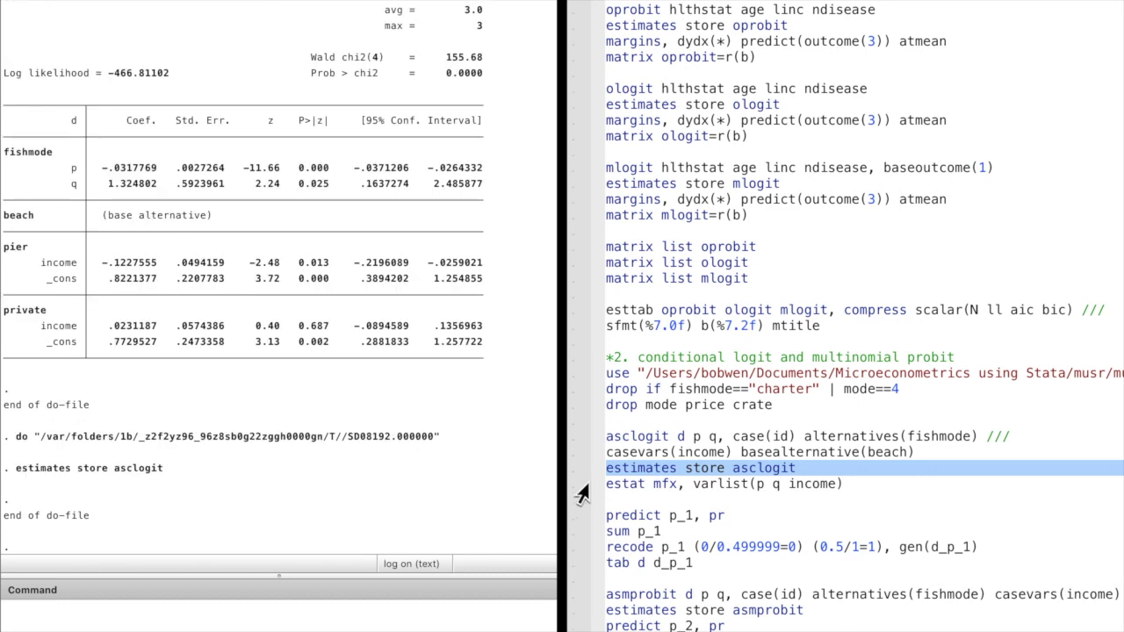
Compute the conditional logit's marginal effects for p, q and income with estat mfx.
left_click(573, 485)
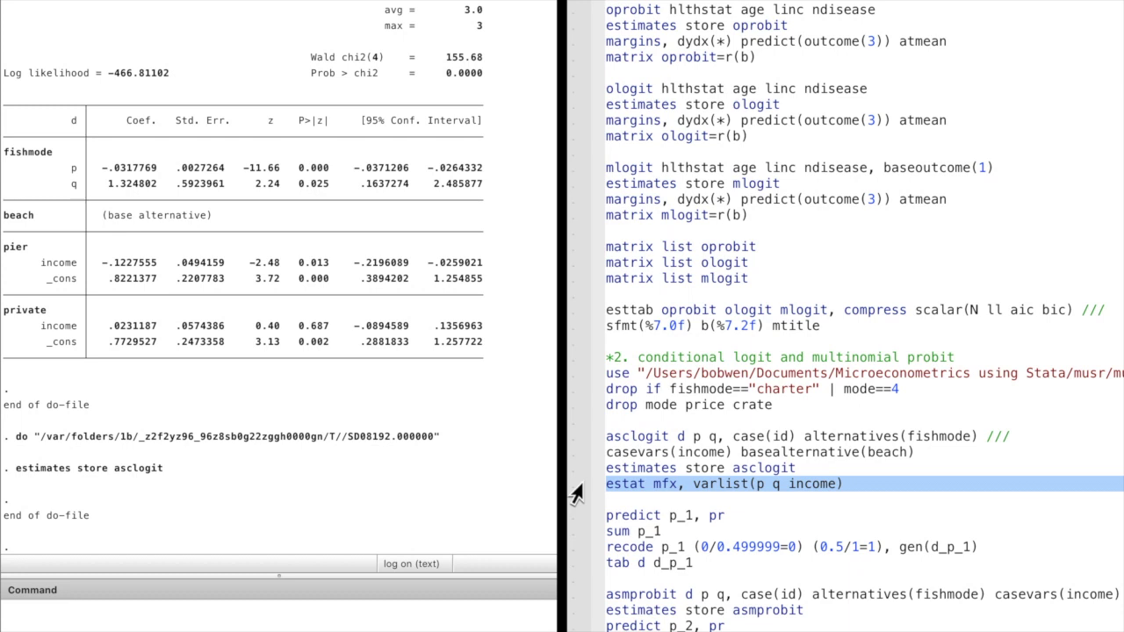
key("super+shift+d")
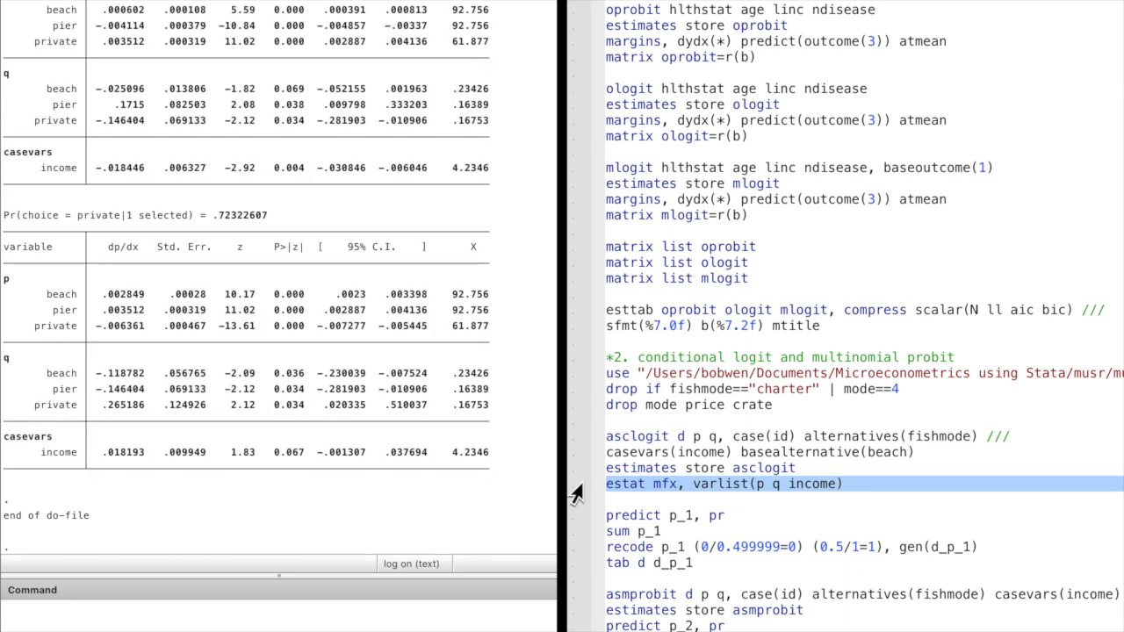
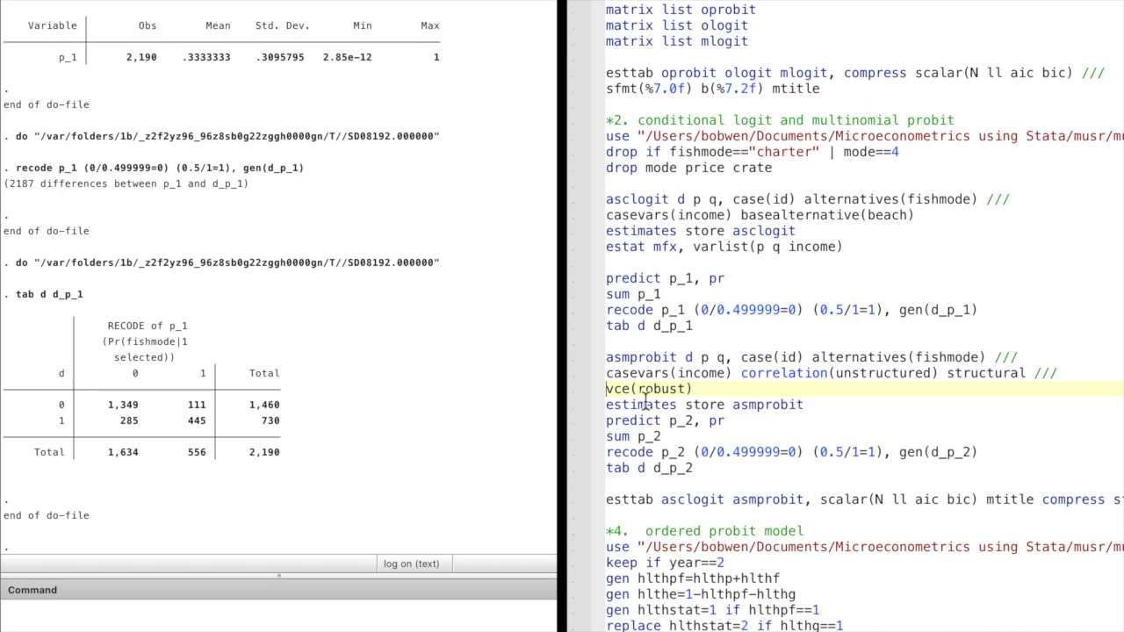
Fit asmprobit of d on p and q with casevars(income), correlation(unstructured), structural and vce(robust), and store its estimates as asmprobit.
left_click(571, 362)
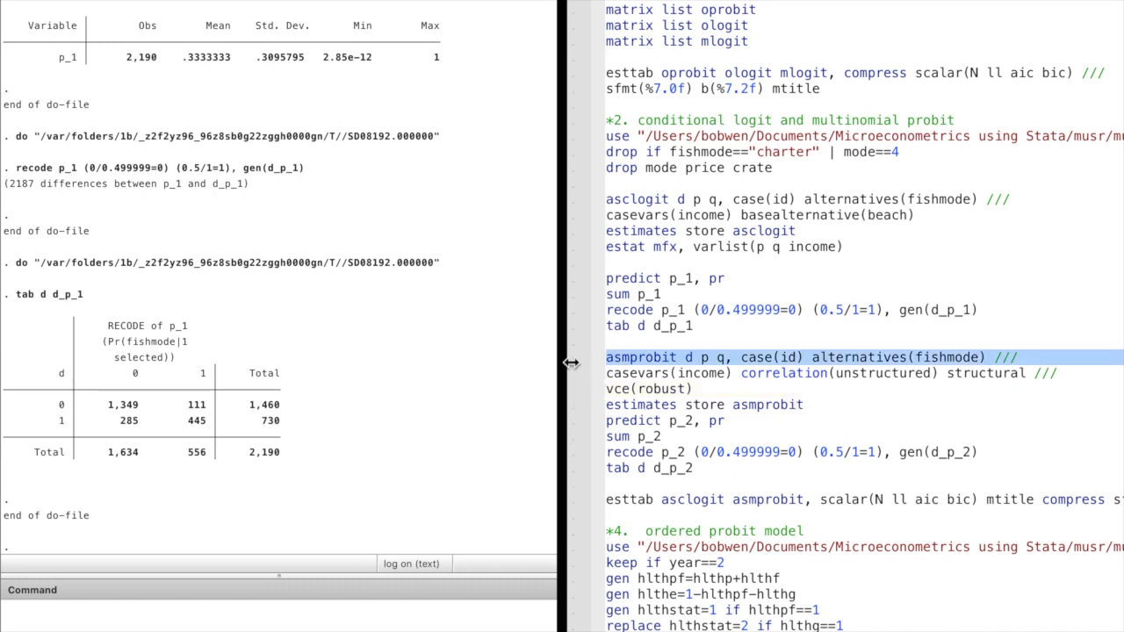
left_click_drag(571, 367, 570, 411)
key("super+shift+d")
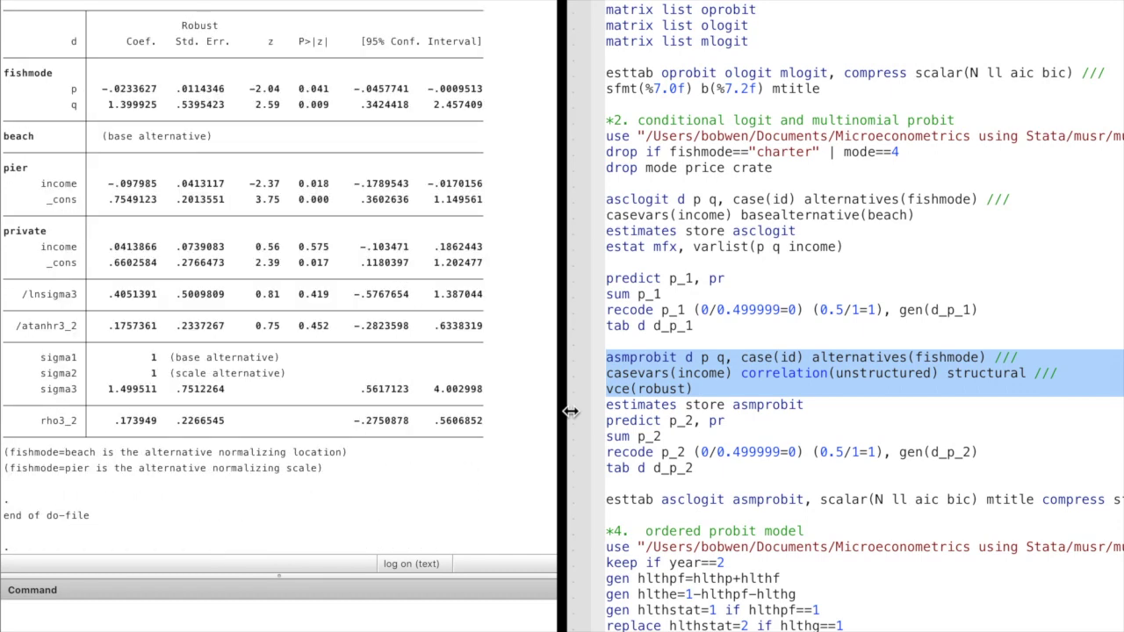
left_click(572, 409)
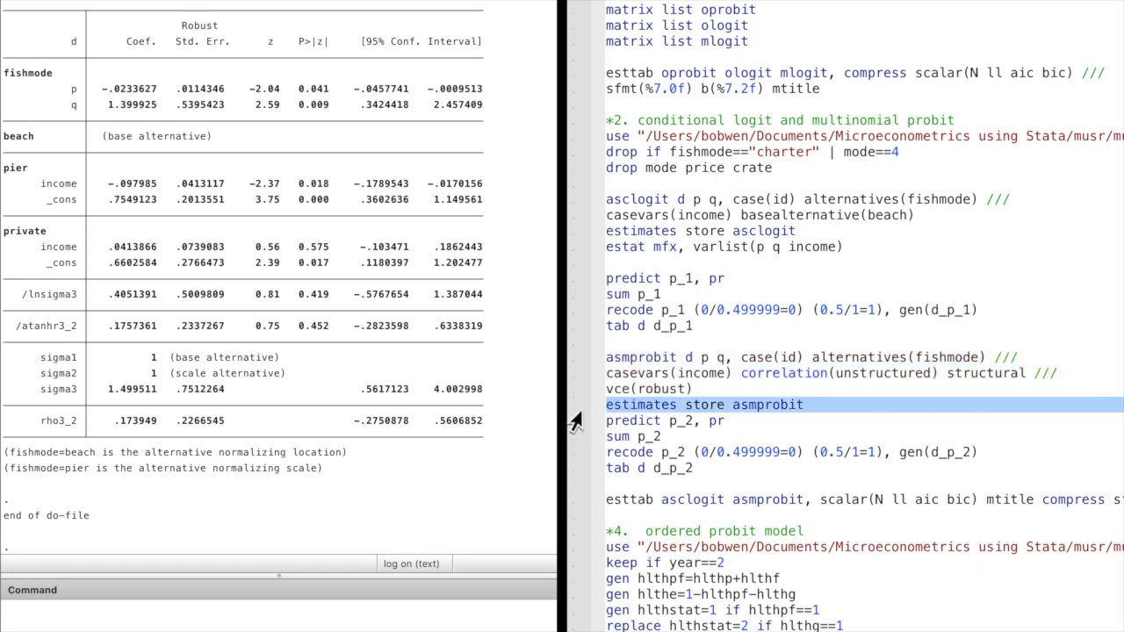
key("super+shift+d")
scroll(462, 335, "up", 5)
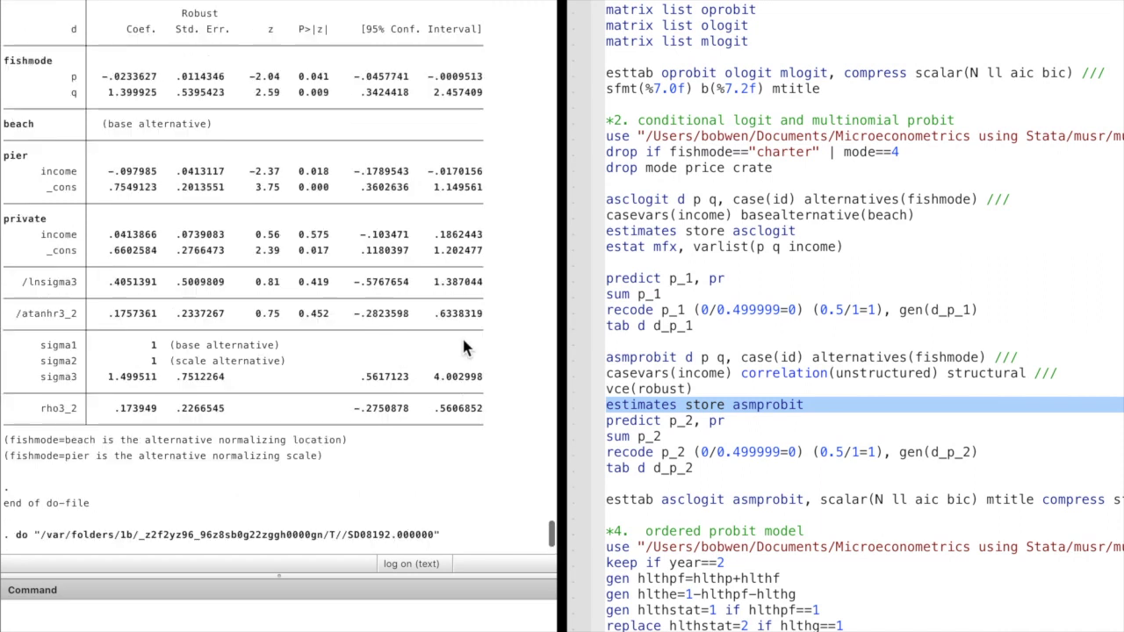
scroll(466, 347, "up", 1)
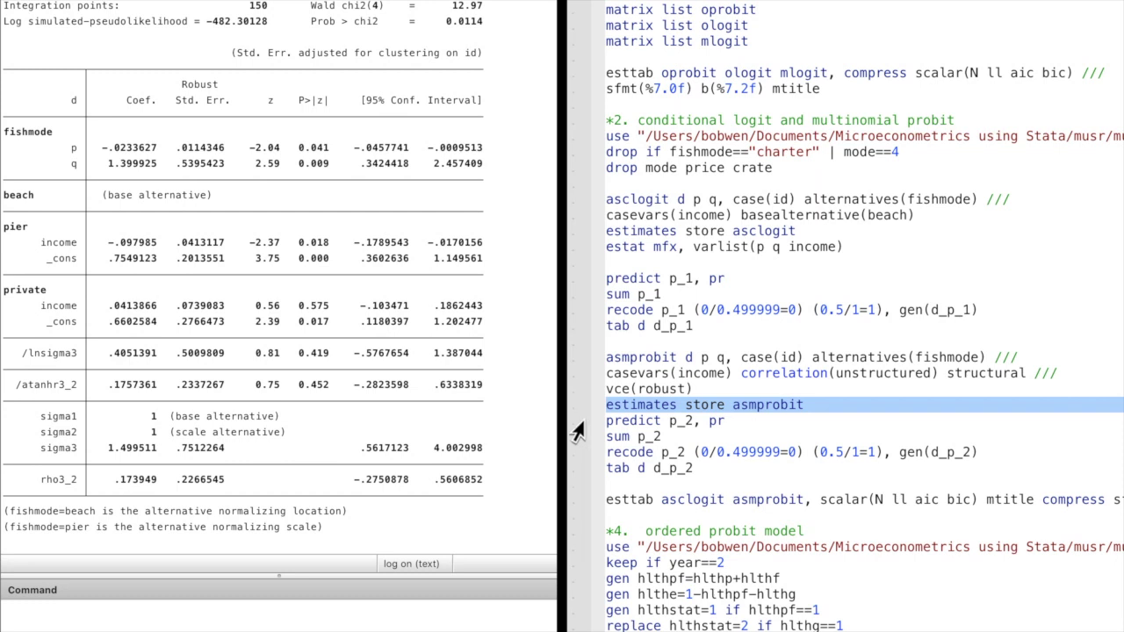
Predict the multinomial probit's choice probabilities as p_2 and summarize them.
left_click_drag(572, 426, 572, 448)
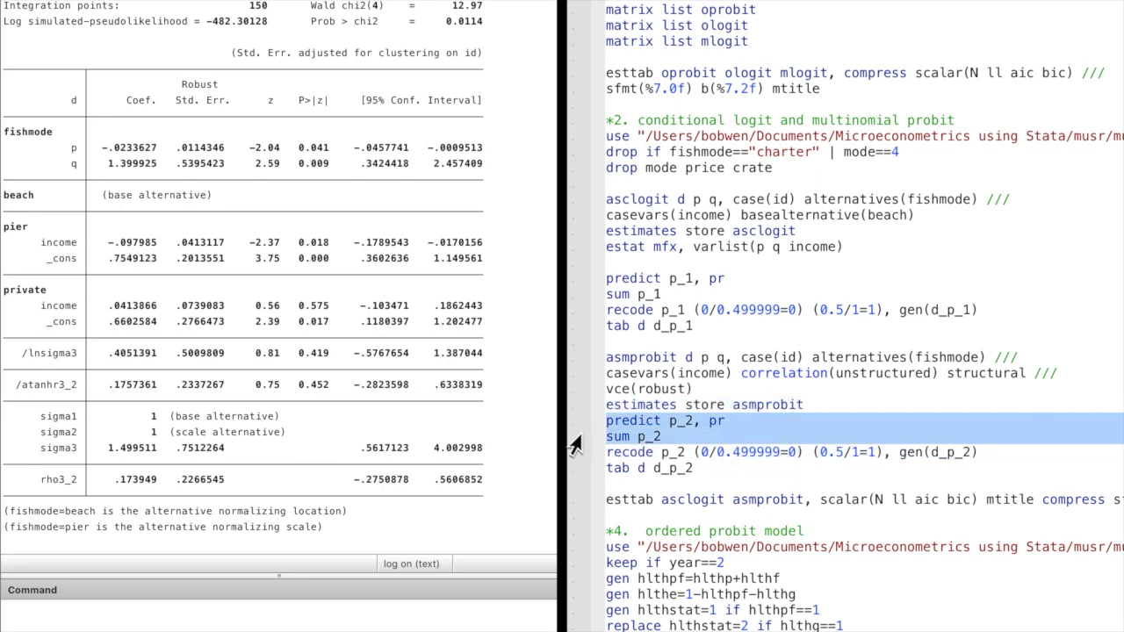
key("super+shift+d")
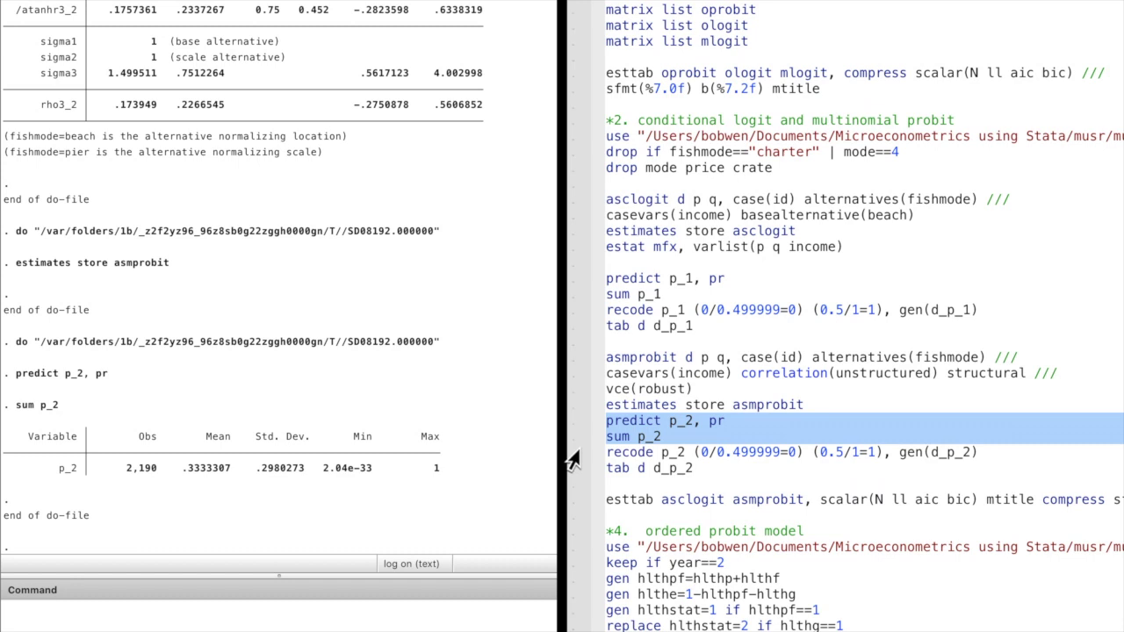
Recode p_2 into the binary d_p_2 with (0/0.499999=0) (0.5/1=1), and cross-tabulate d with d_p_2.
left_click(569, 454)
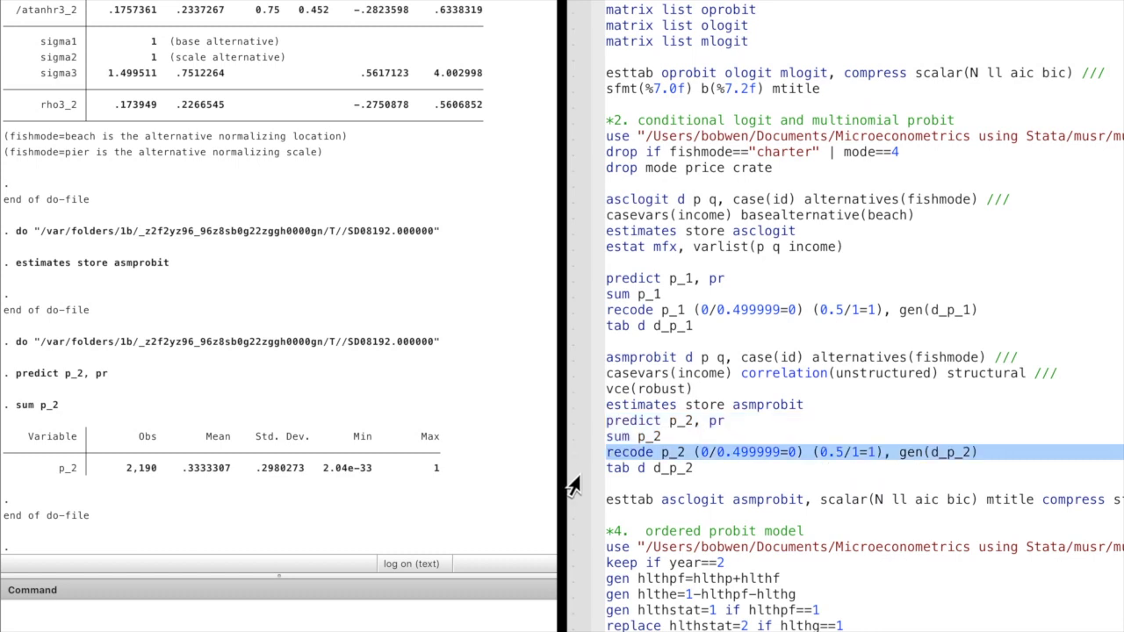
key("super+shift+d")
left_click(571, 470)
key("super+shift+d")
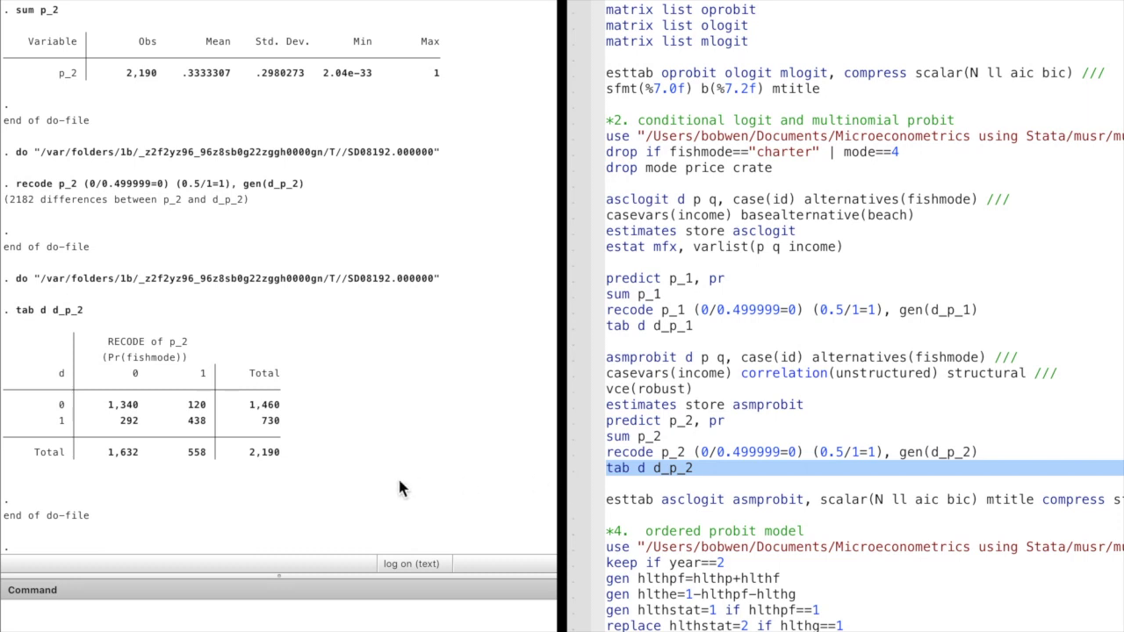
scroll(377, 452, "up", 1)
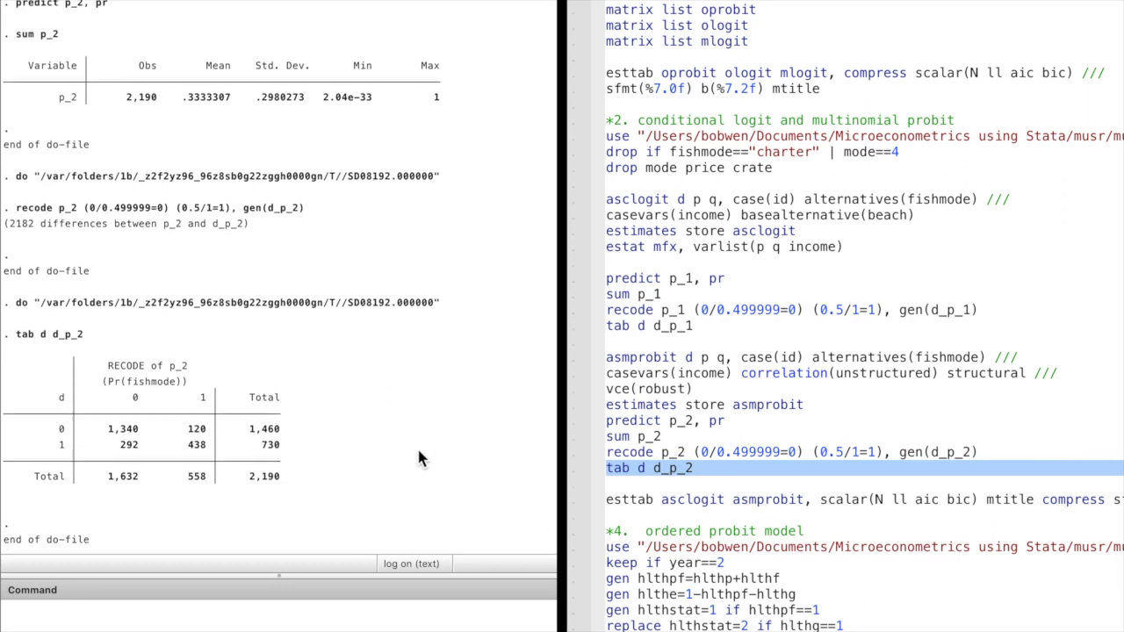
Rerun the tabulation of d by d_p_1 to compare the conditional logit's predictions with the multinomial probit's.
left_click(568, 325)
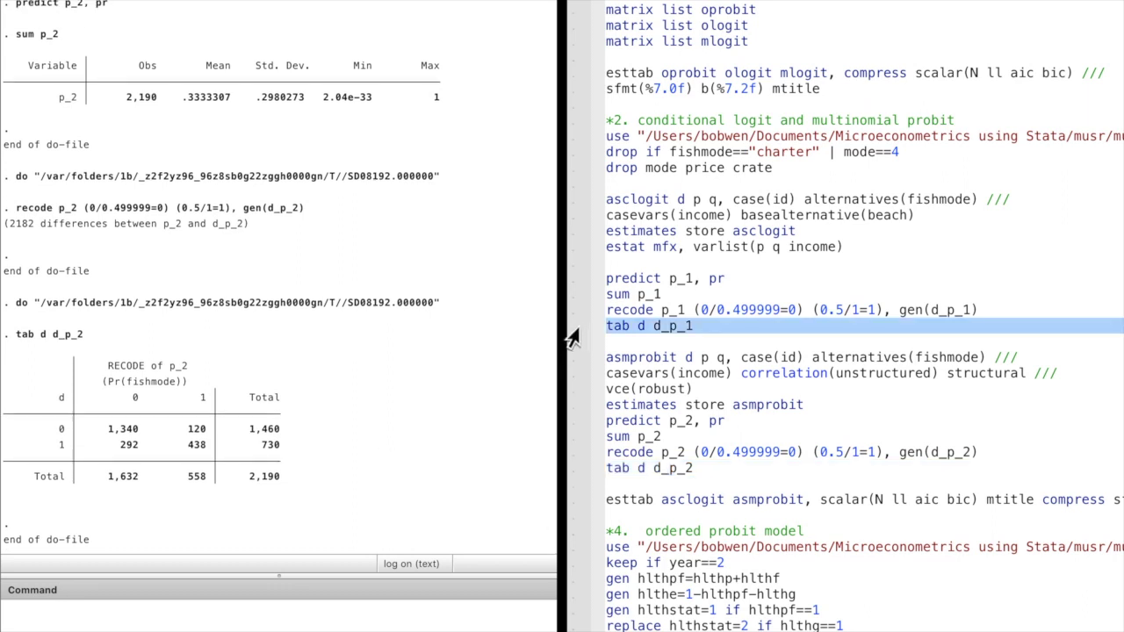
key("super+shift+d")
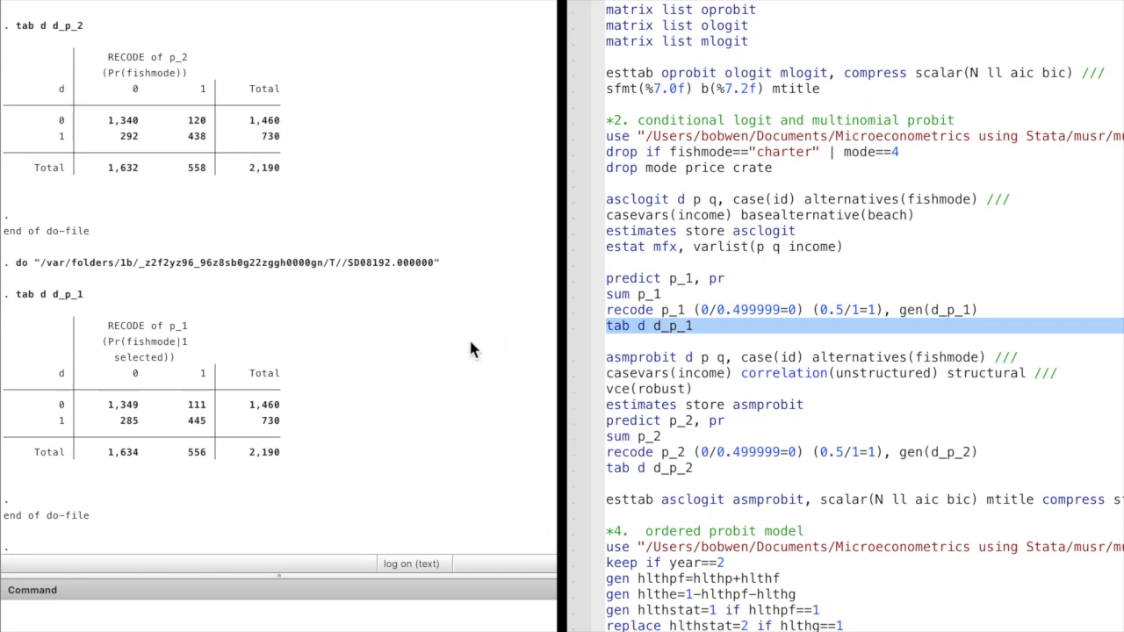
scroll(468, 336, "up", 2)
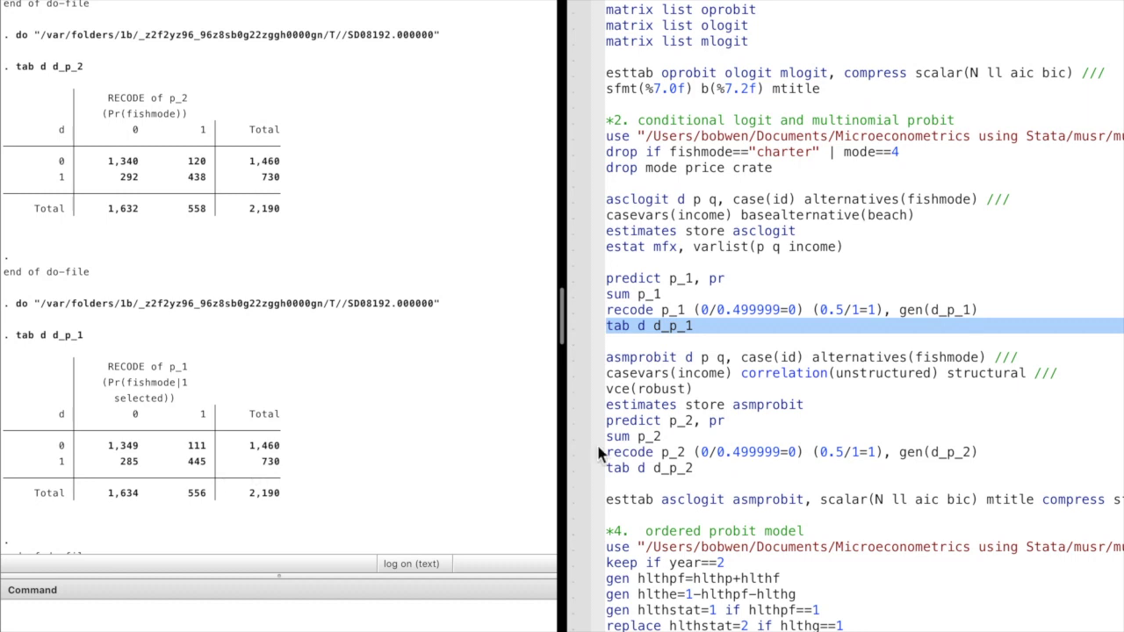
Run esttab for asclogit and asmprobit with scalars N, ll, aic and bic, model titles, compress, sfmt(%7.0f) and b(%7.2f).
left_click(573, 505)
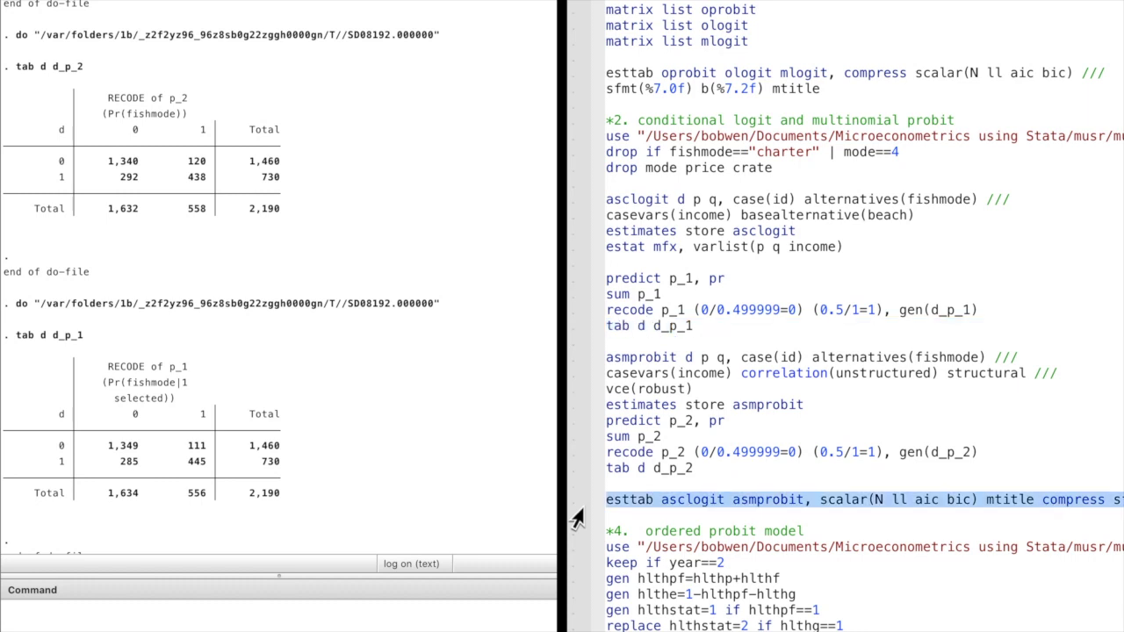
key("super+shift+d")
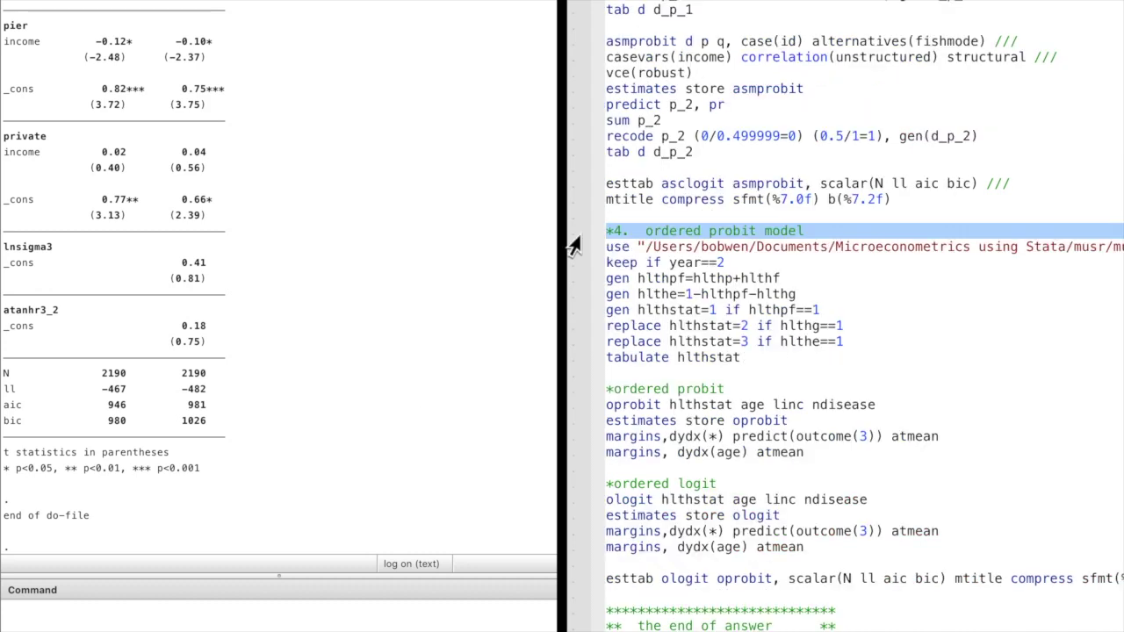
Load mus18data.dta for the exercise 4 ordered probit model, clearing the current data.
left_click_drag(572, 245, 573, 265)
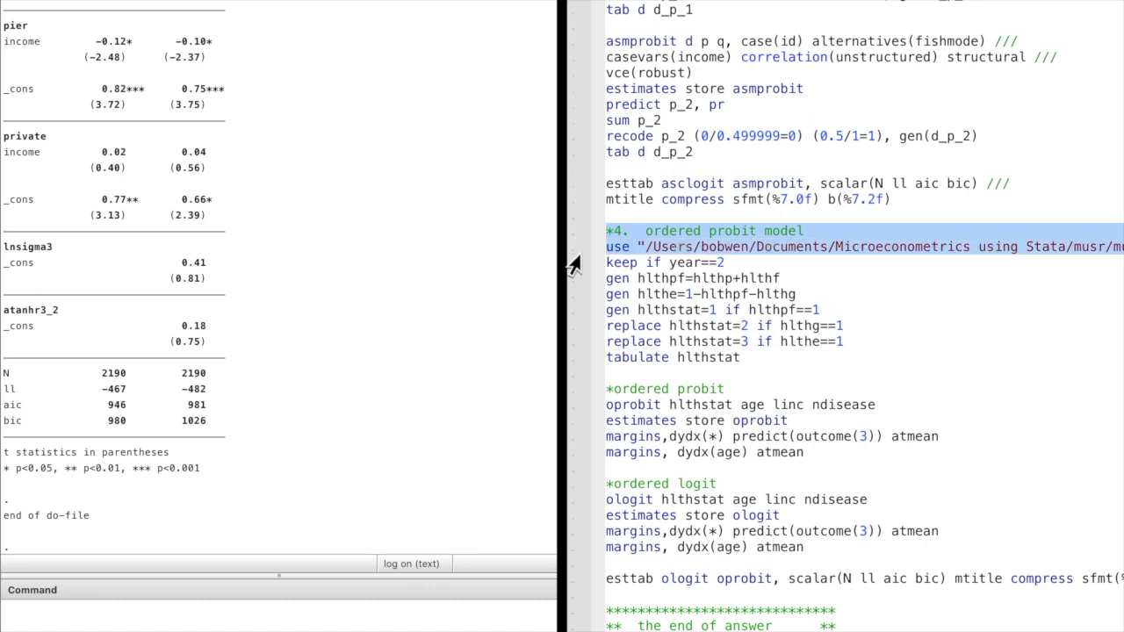
key("super+shift+d")
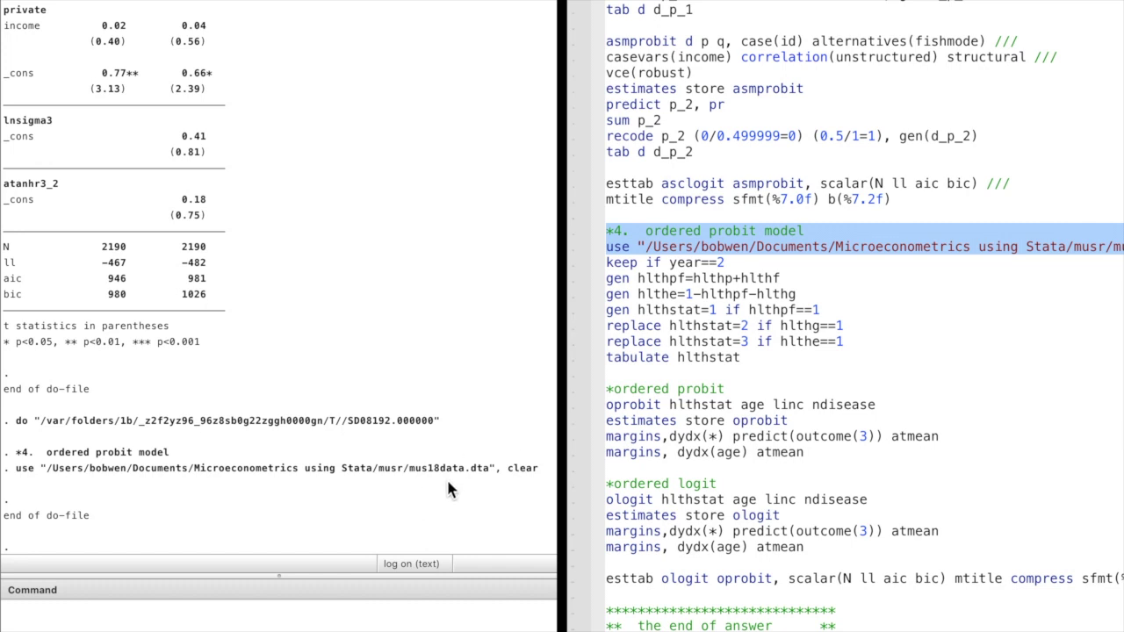
Keep only year 2, build the three-level hlthstat from hlthpf, hlthg and hlthe, and tabulate it.
left_click(572, 264)
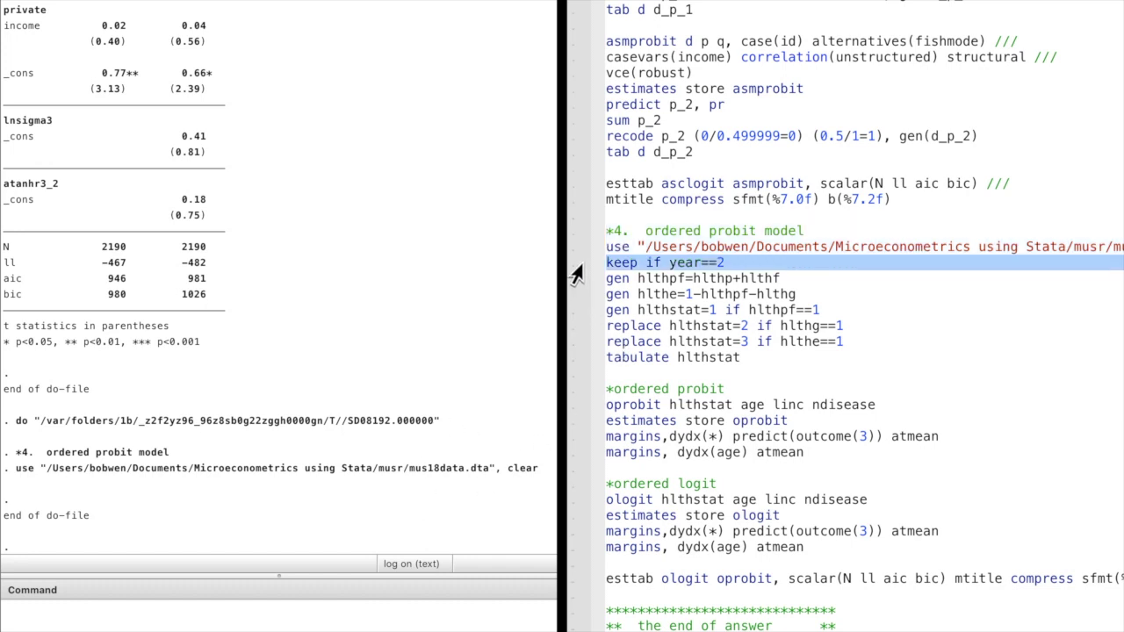
left_click_drag(575, 274, 569, 365)
key("super+shift+d")
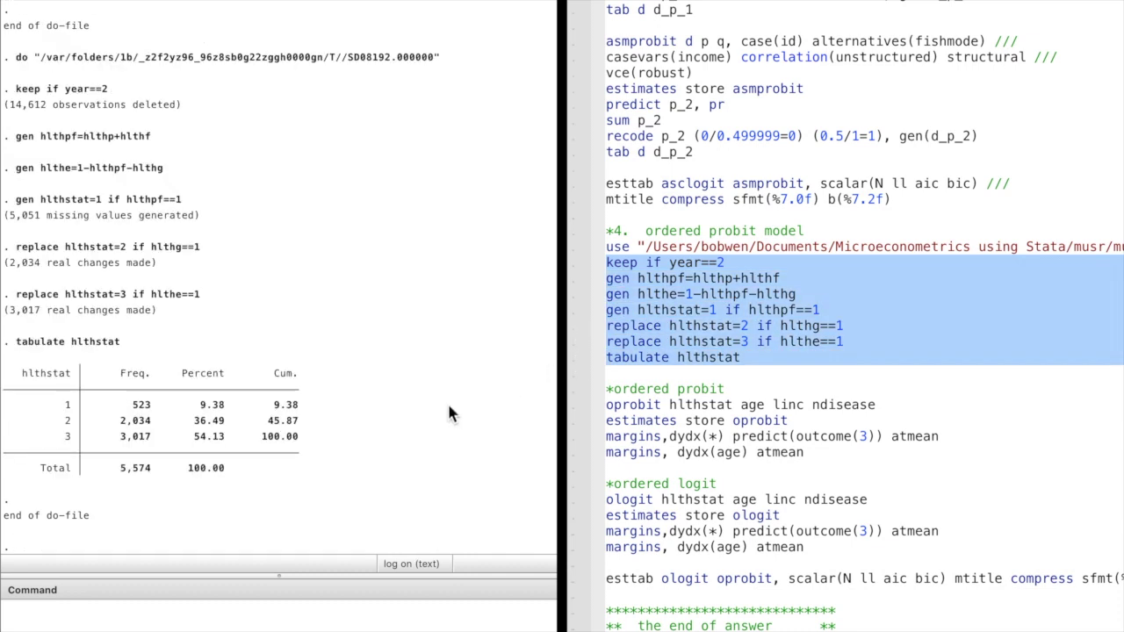
Fit the ordered probit of hlthstat on age, linc and ndisease, and store the estimates as oprobit.
scroll(356, 432, "up", 1)
left_click(569, 391)
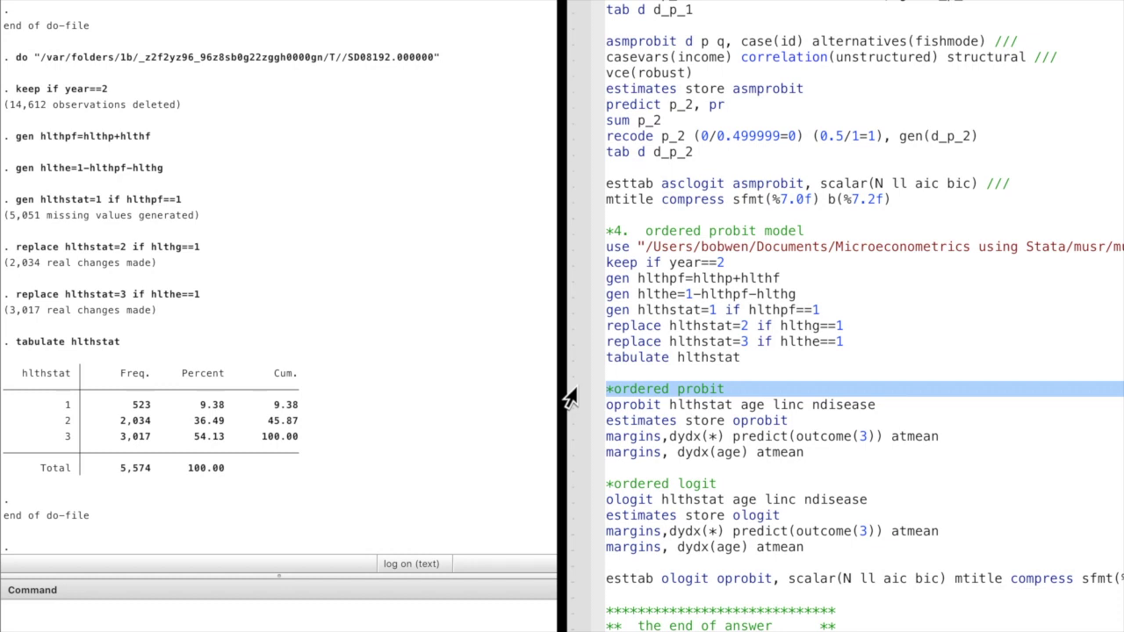
left_click_drag(569, 396, 570, 409)
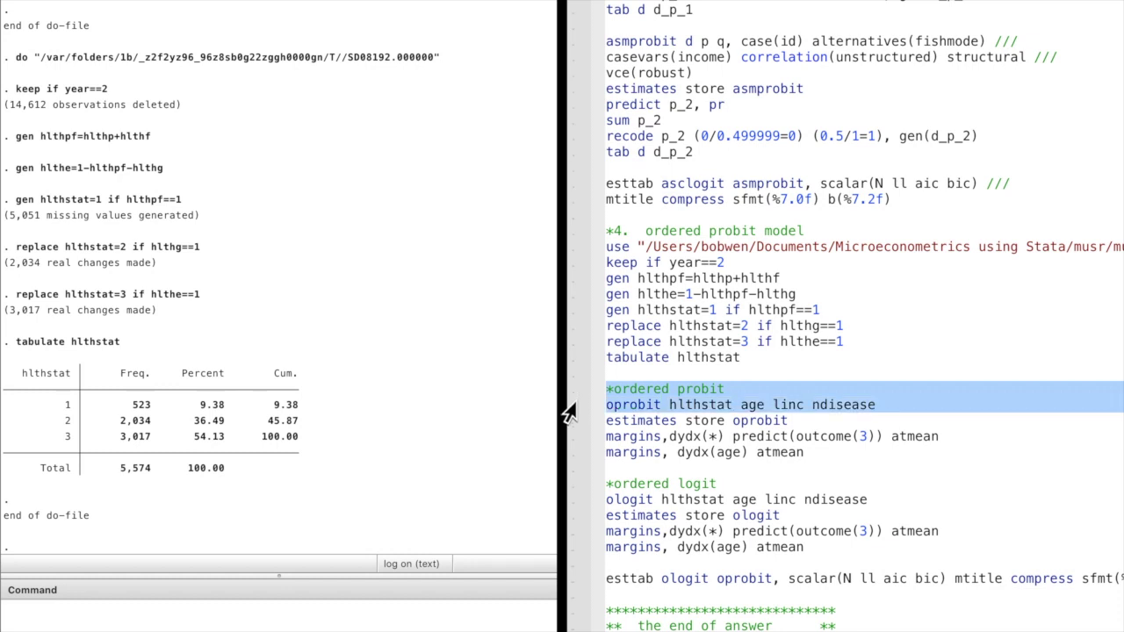
left_click_drag(569, 412, 569, 428)
key("super+shift+d")
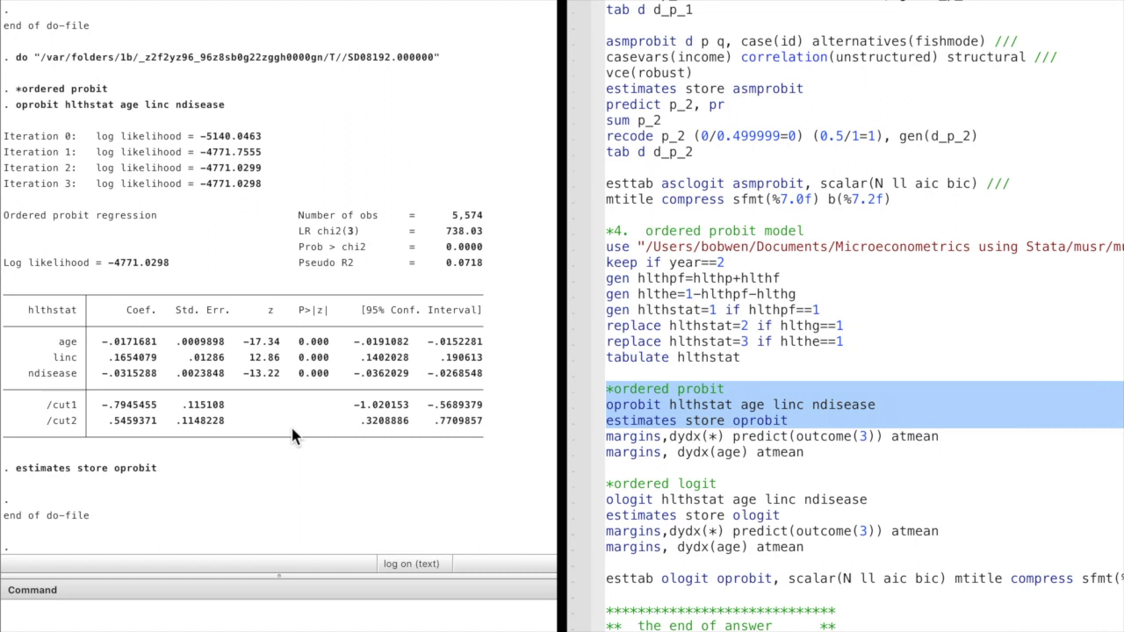
Compute the ordered probit's marginal effects at the means, for all regressors on outcome 3 and for age on every outcome.
left_click(576, 437)
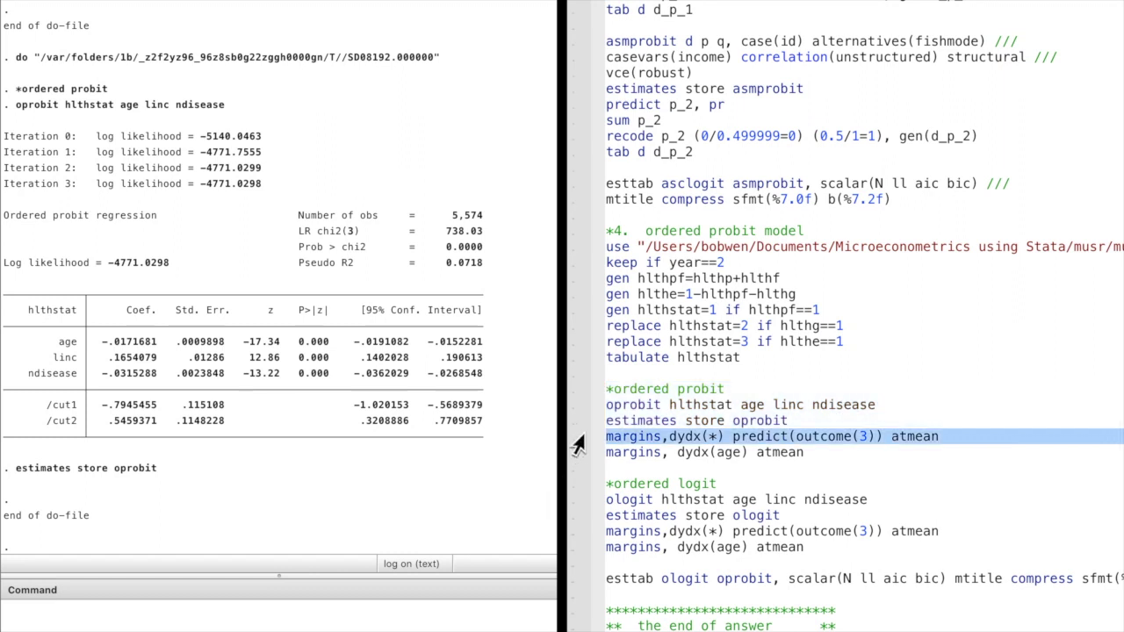
key("super+shift+d")
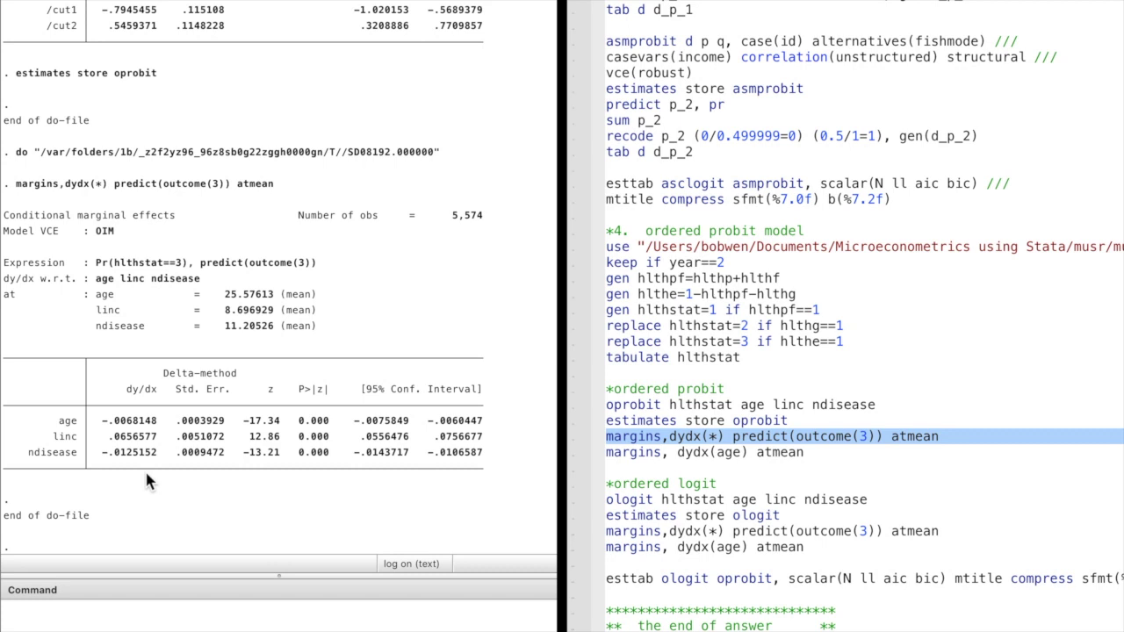
left_click(574, 453)
key("super+shift+d")
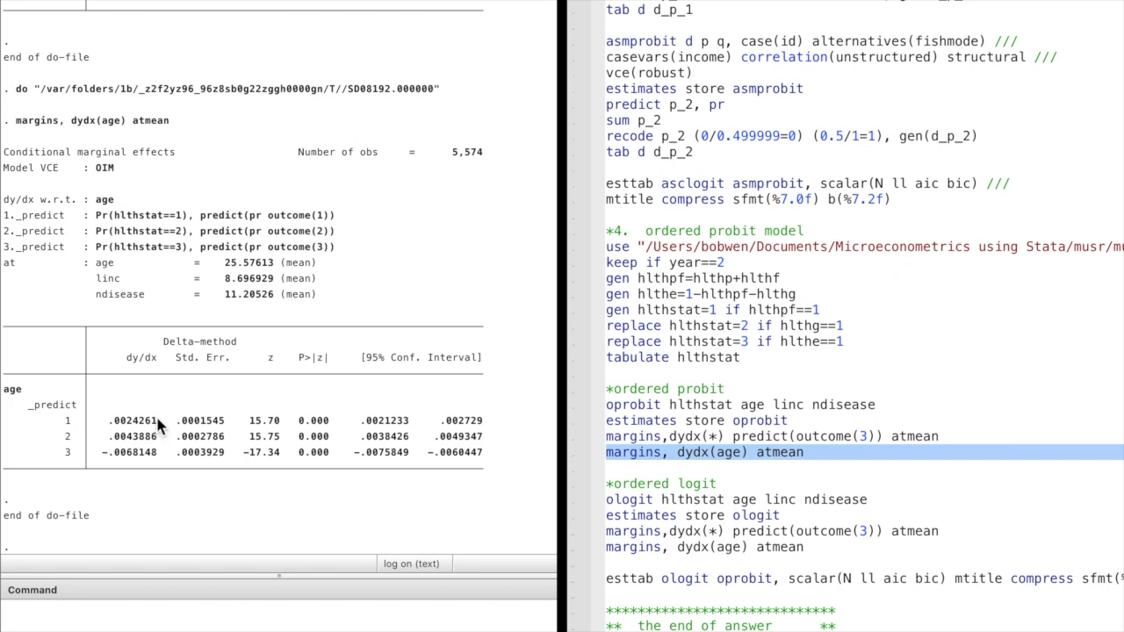
scroll(158, 424, "up", 1)
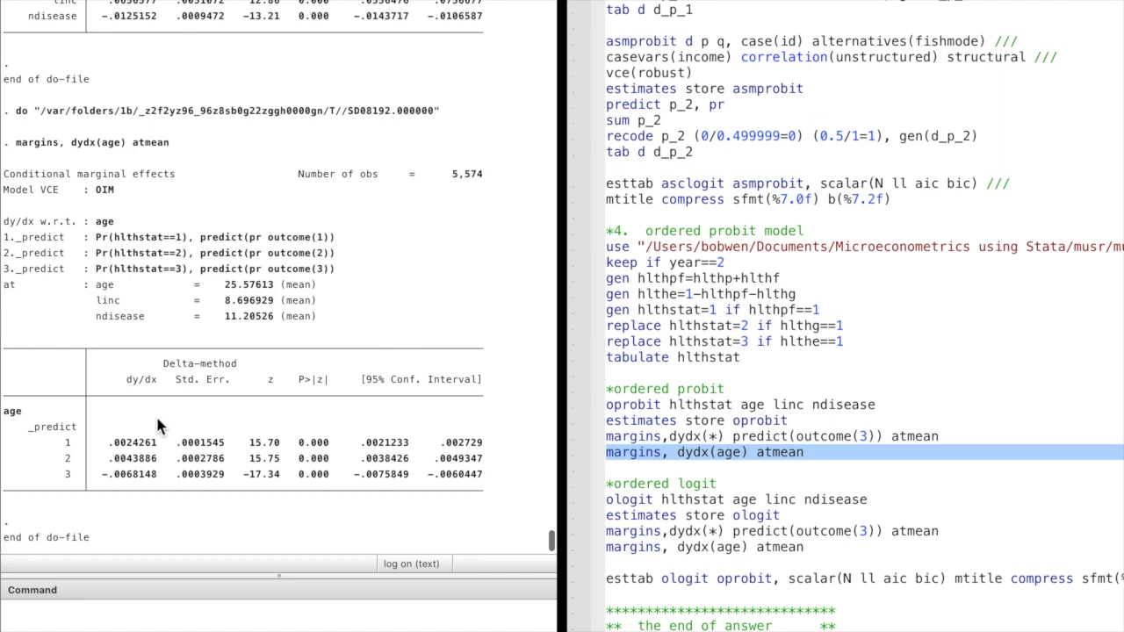
scroll(157, 422, "up", 1)
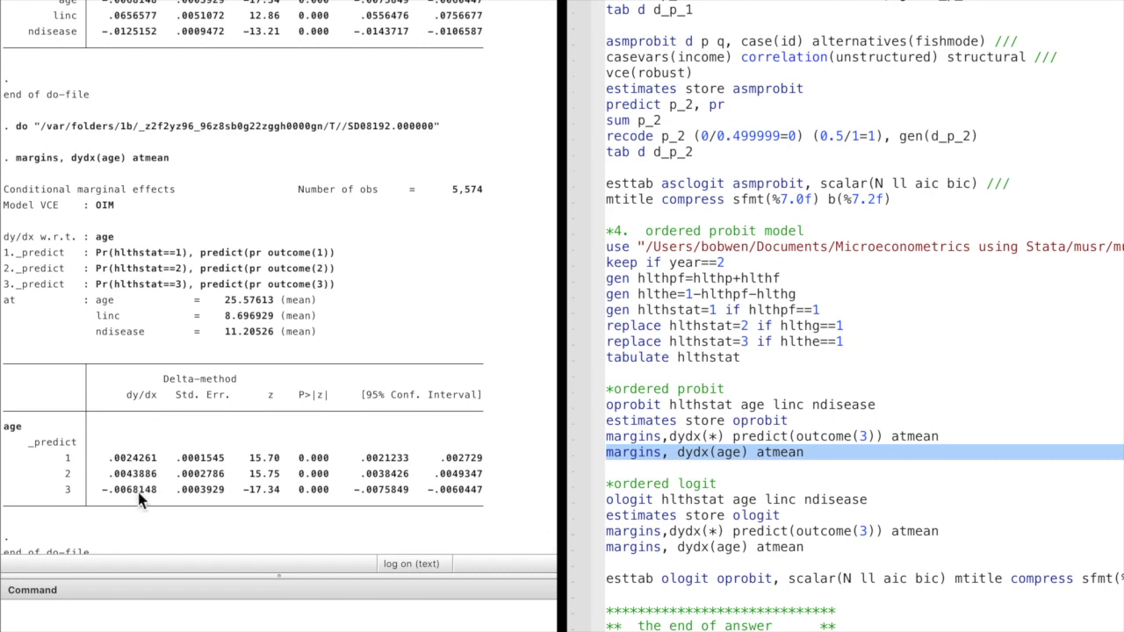
Fit the ordered logit of hlthstat on age, linc and ndisease, and store the estimates as ologit.
scroll(623, 465, "down", 2)
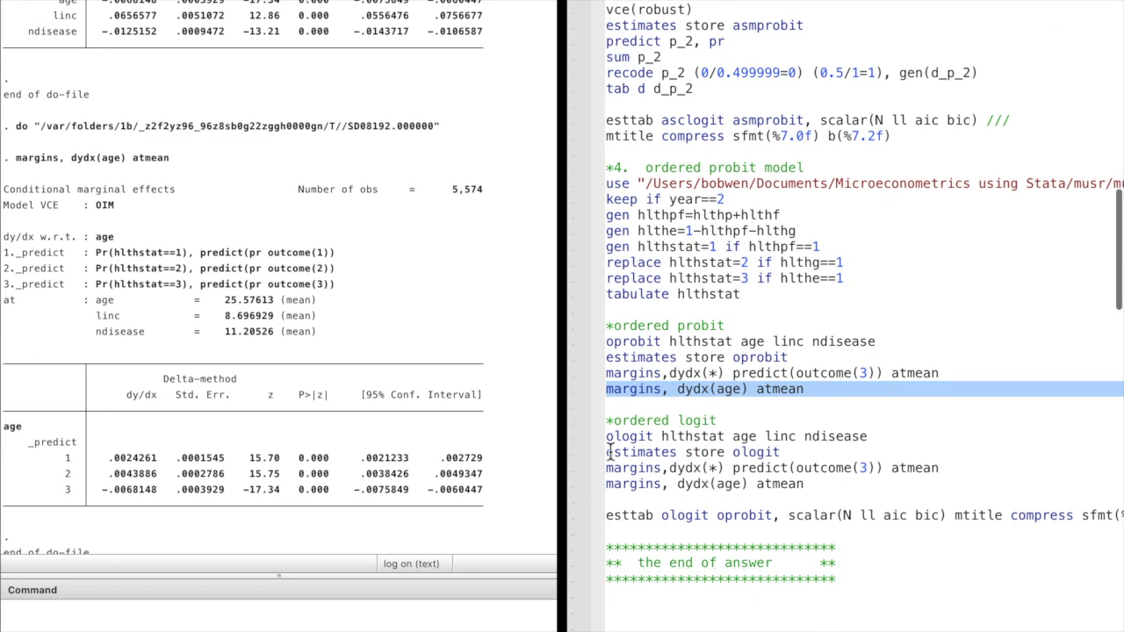
left_click_drag(568, 425, 568, 458)
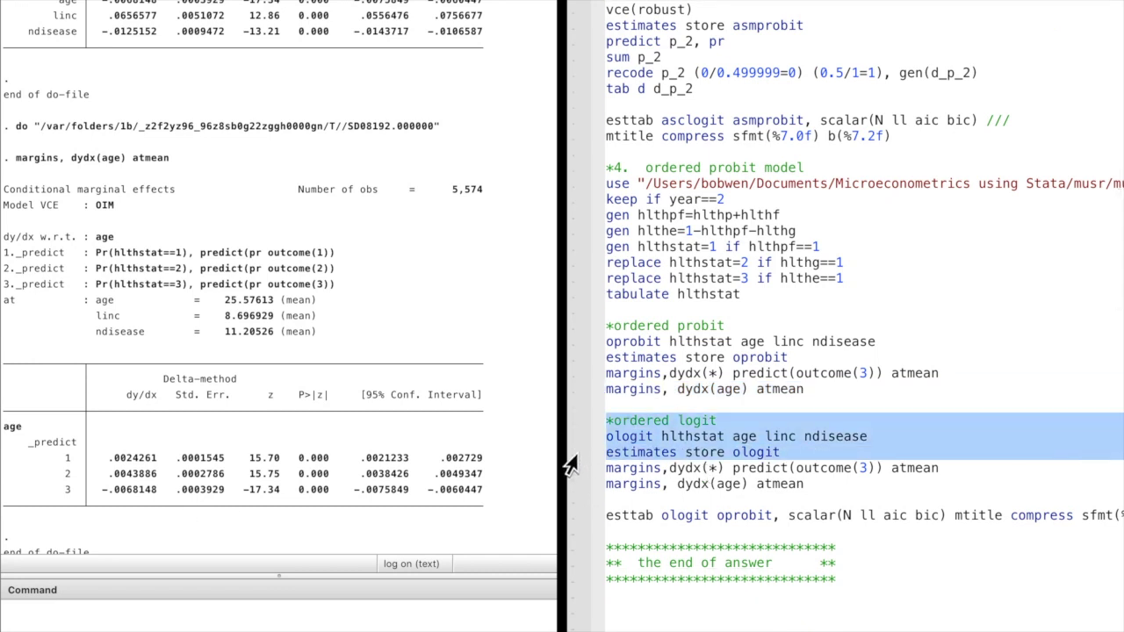
key("super+shift+d")
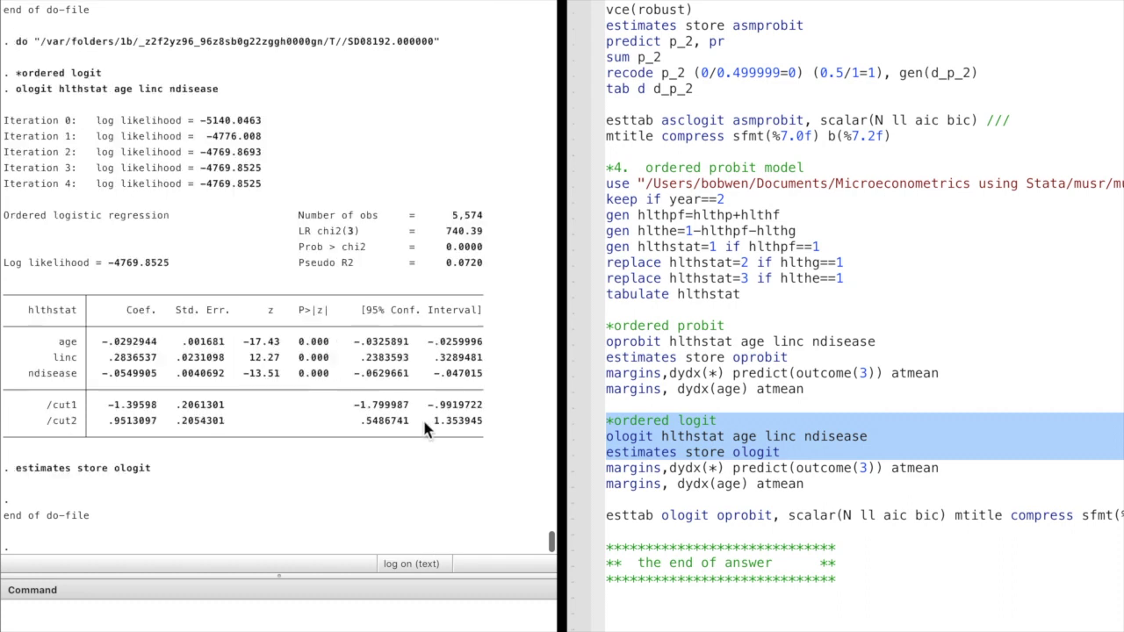
Compute the ordered logit's marginal effects at the means, for all regressors on outcome 3 and for age on every outcome.
left_click(571, 471)
key("super+shift+d")
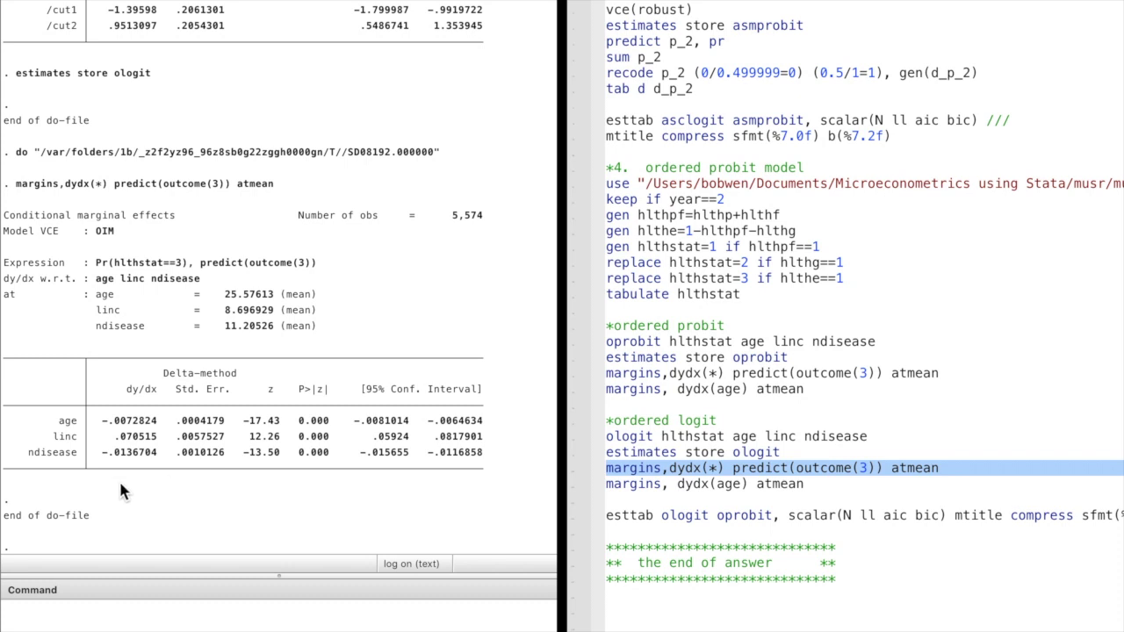
left_click(569, 486)
key("super+shift+d")
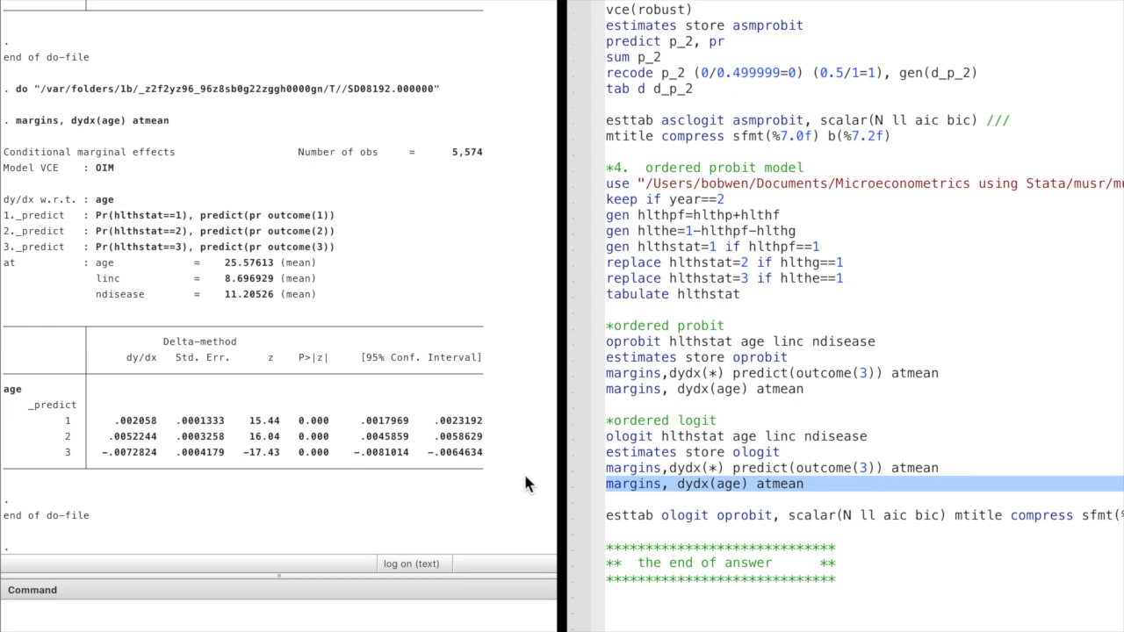
Run the esttab comparison of ologit and oprobit with scalars N, ll, aic and bic, model titles and compress.
left_click(568, 518)
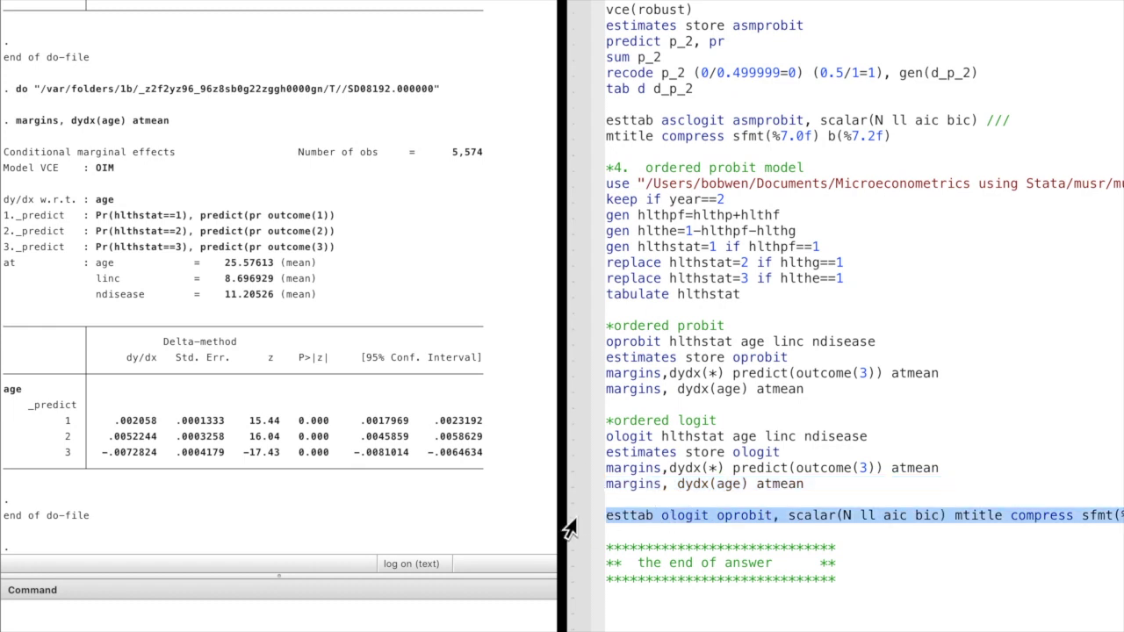
key("super+shift+d")
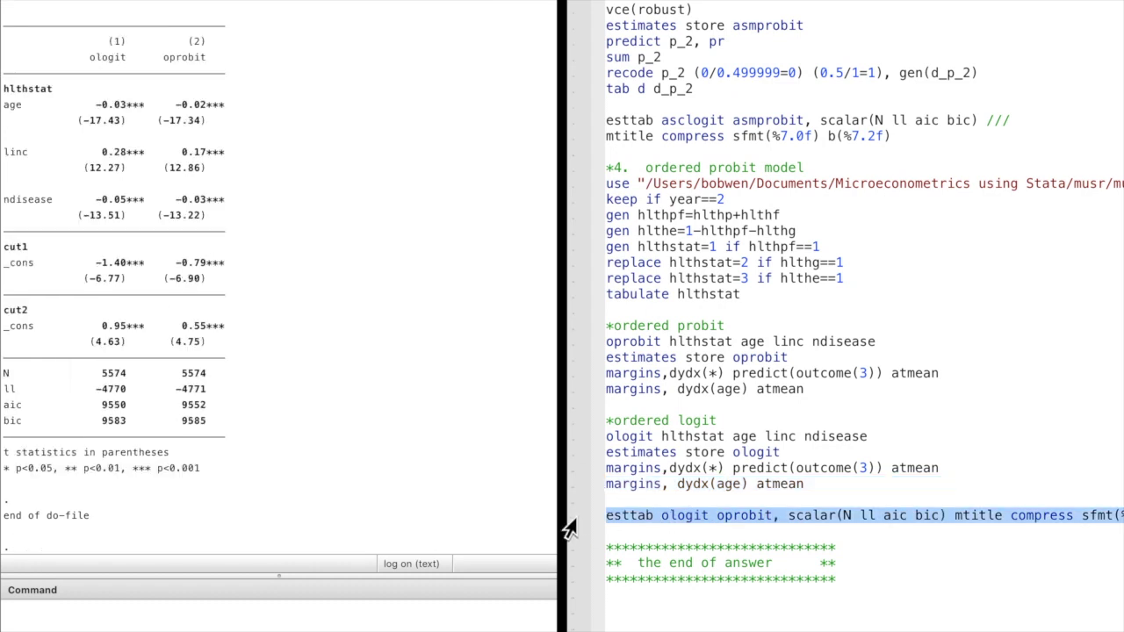